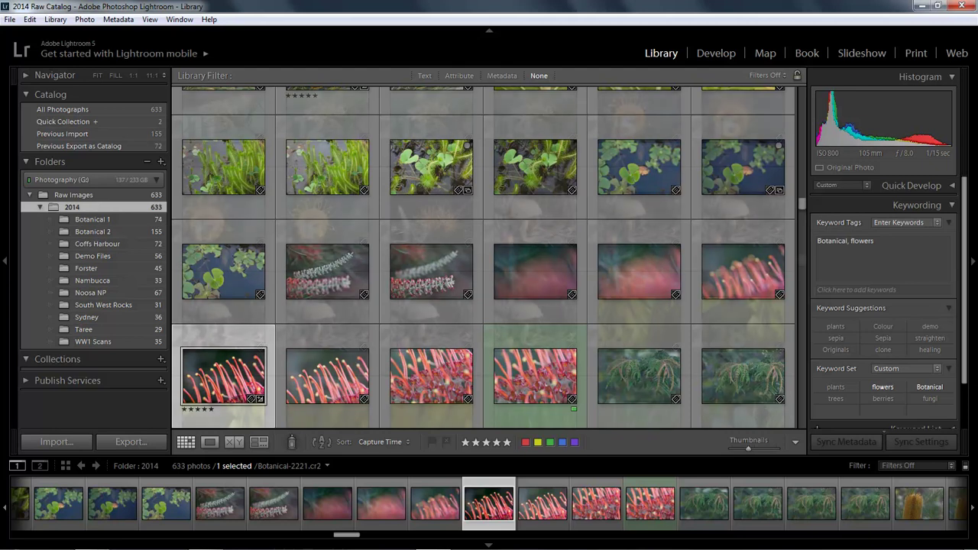
# Widen the develop adjustments panel beside the misty mountain photo.
pyautogui.scroll(-10, 482, 257)
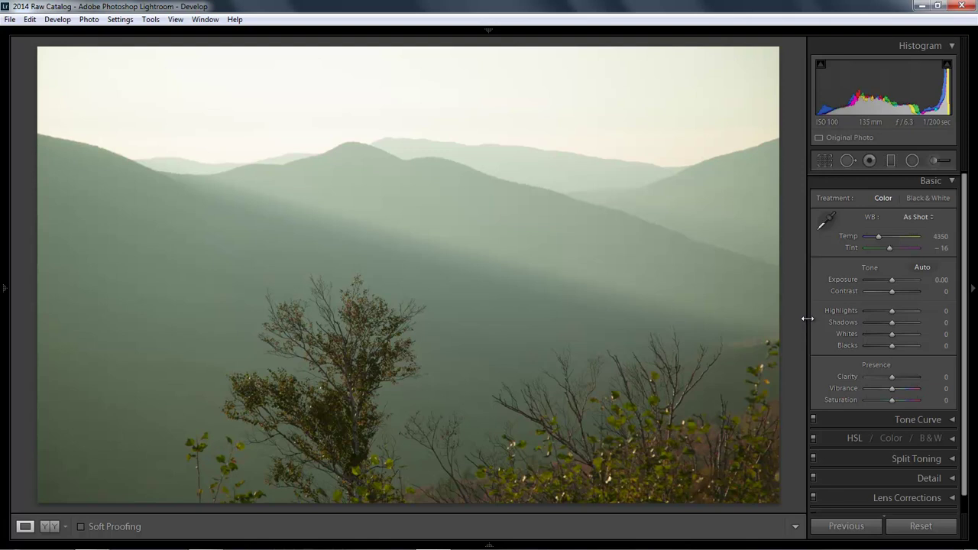
pyautogui.moveTo(808, 318); pyautogui.dragTo(766, 326)
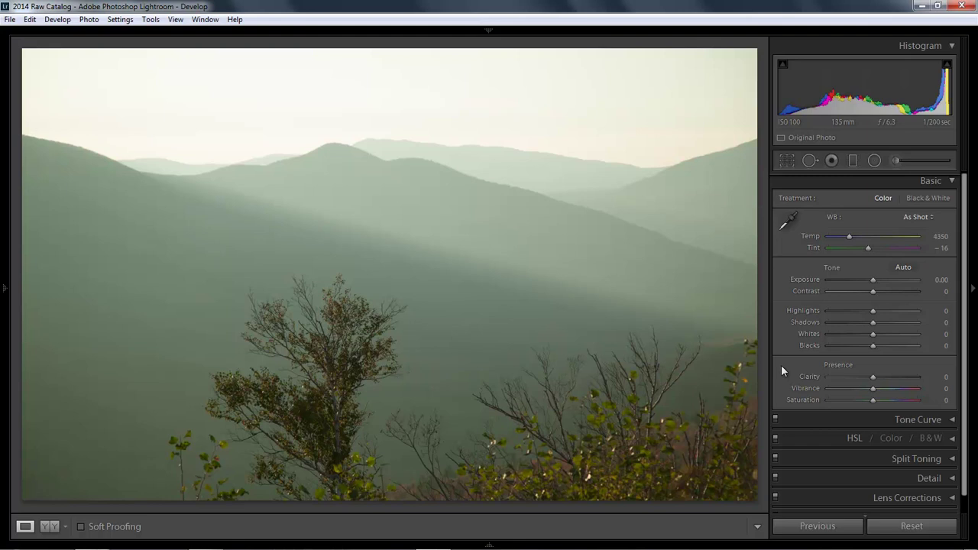
# Try the Tungsten white balance preset on the mountain photo and restore As Shot.
pyautogui.click(929, 218)
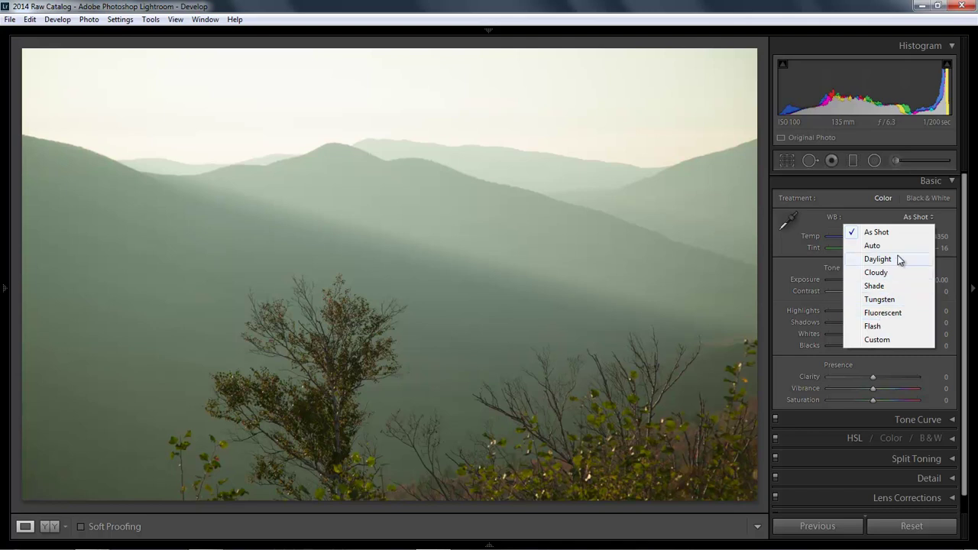
pyautogui.click(885, 218)
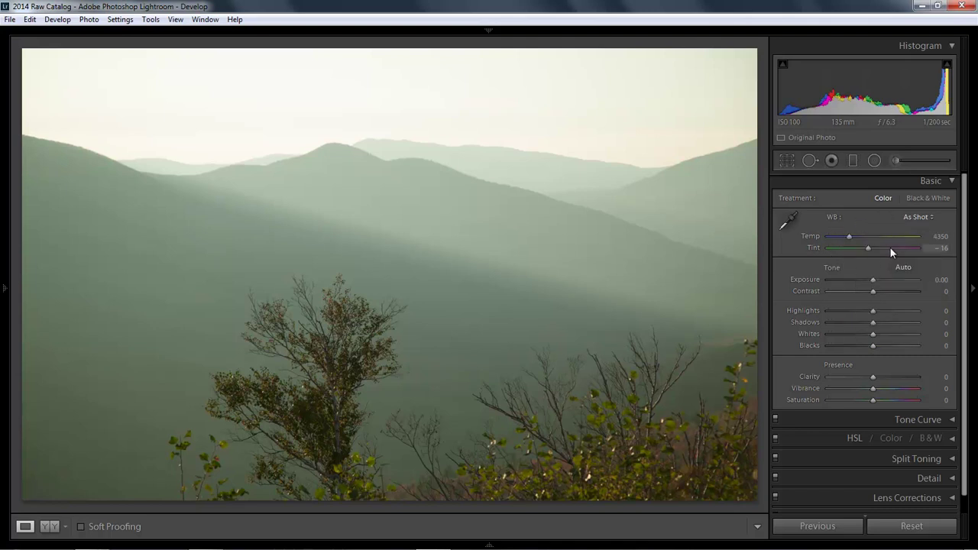
pyautogui.click(930, 218)
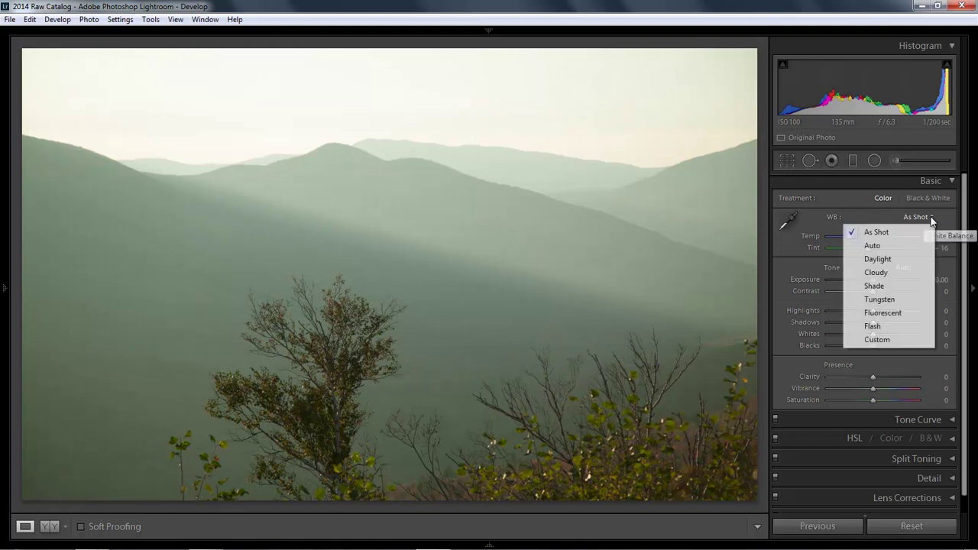
pyautogui.click(880, 300)
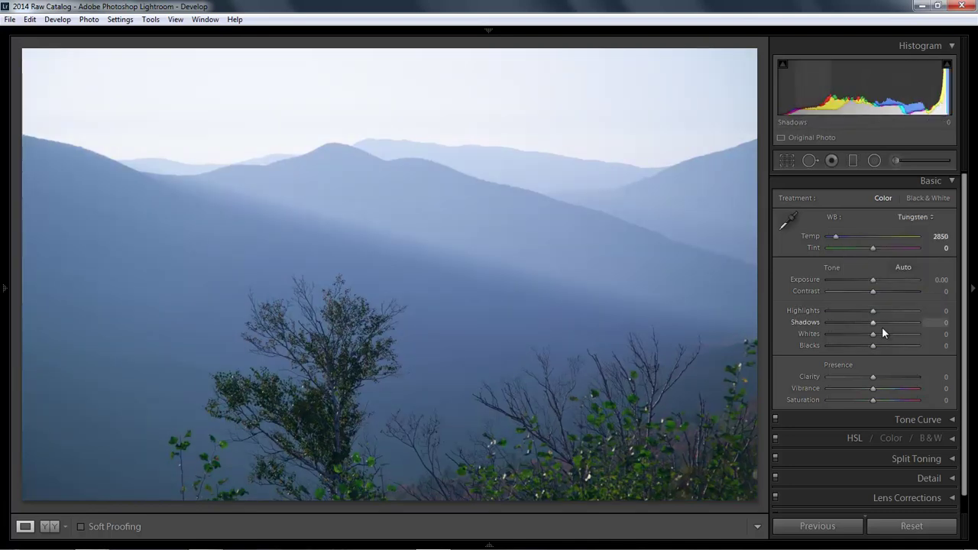
pyautogui.click(929, 217)
pyautogui.click(900, 232)
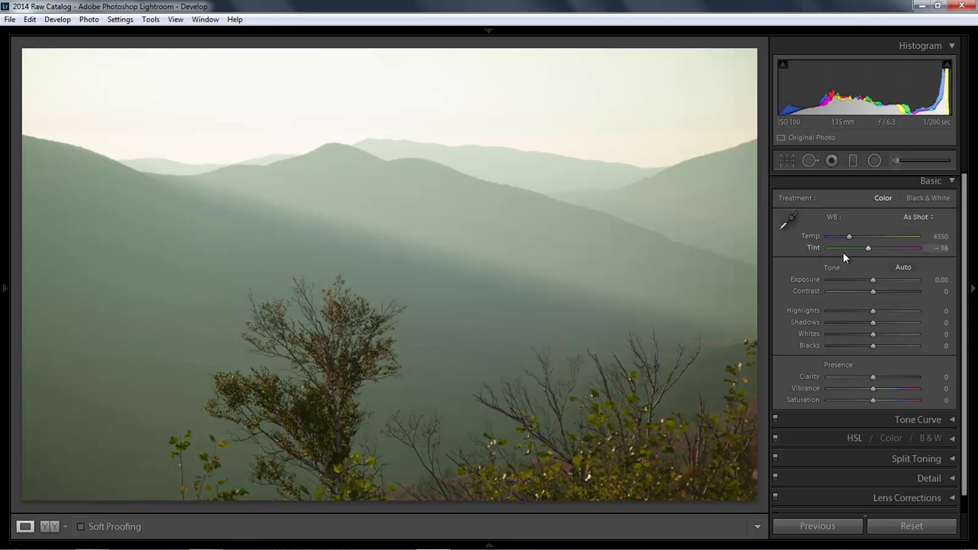
# Try a strong magenta shift with Tint at +103 and reset the Tint.
pyautogui.click(885, 247)
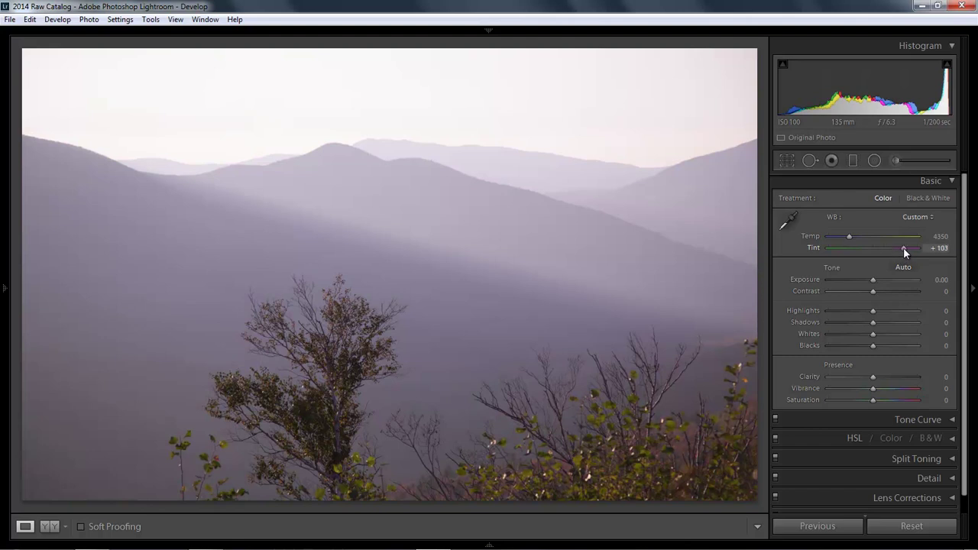
pyautogui.click(903, 248)
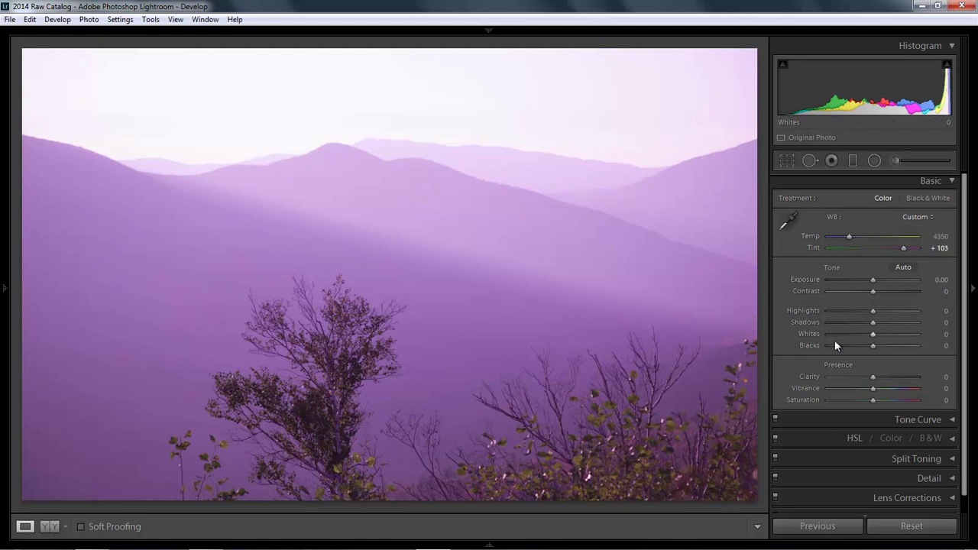
pyautogui.doubleClick(899, 249)
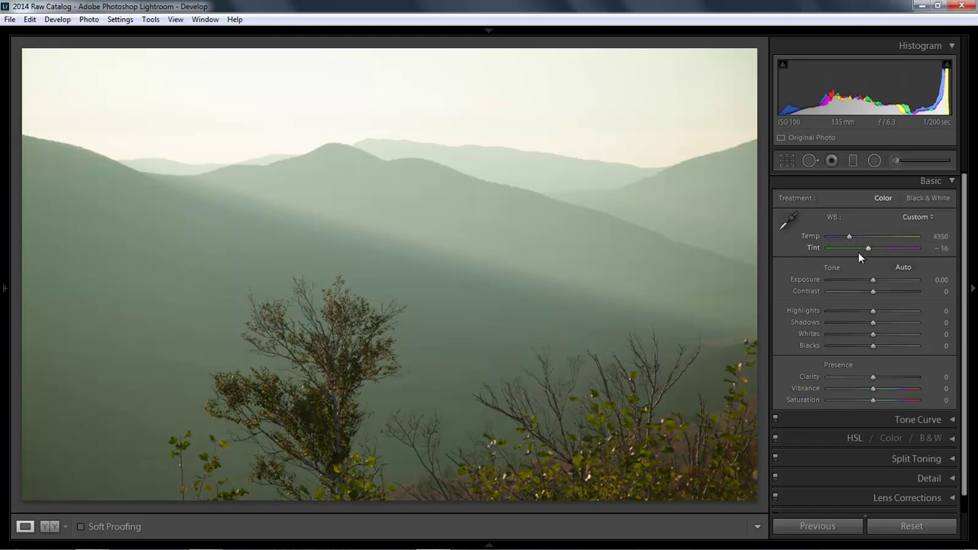
# Try Tint values of +8 and +35 against the green cast, resetting the Tint after each.
pyautogui.moveTo(868, 249); pyautogui.dragTo(872, 248)
pyautogui.moveTo(874, 251); pyautogui.dragTo(875, 252)
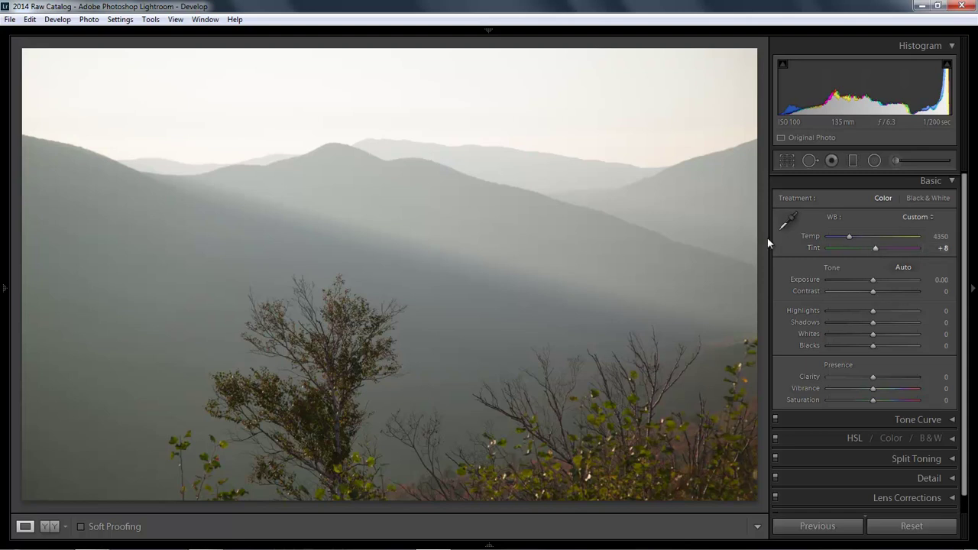
pyautogui.scroll(-3, 873, 248)
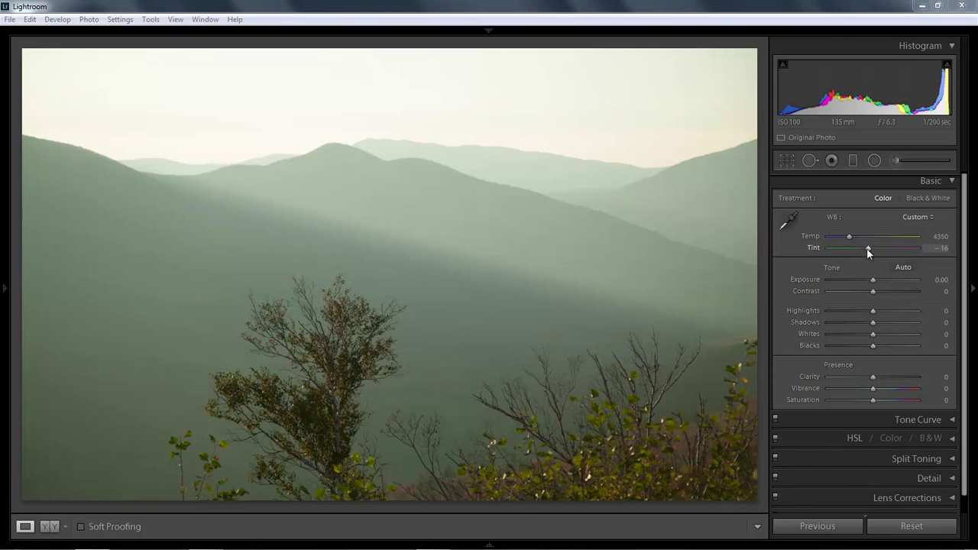
pyautogui.moveTo(867, 248); pyautogui.dragTo(882, 247)
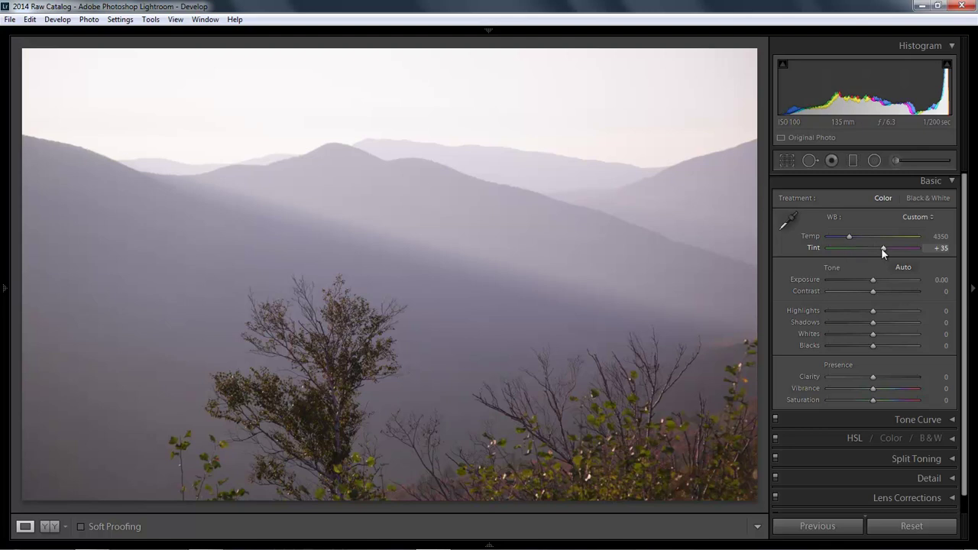
pyautogui.scroll(-10, 884, 249)
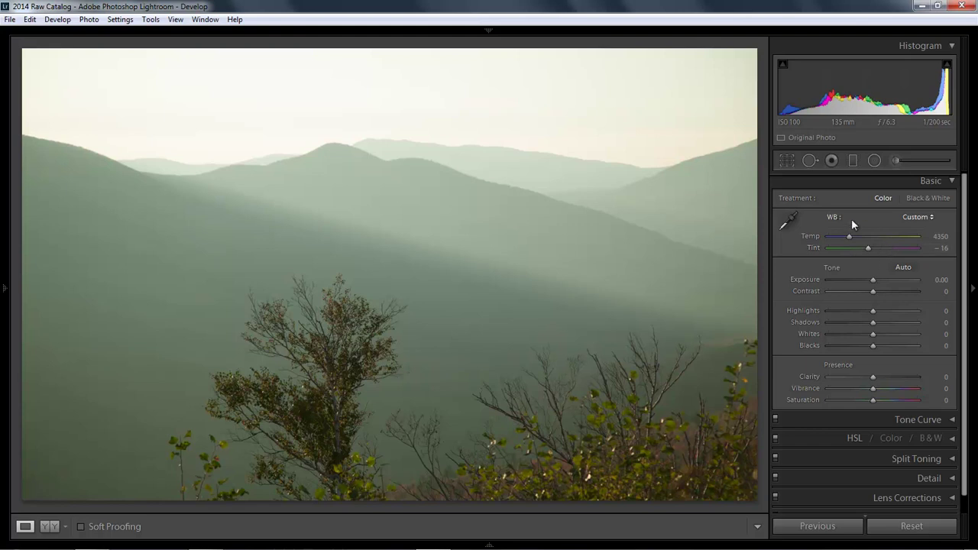
# Try the White Balance Selector on the misty hillside and on the yellow foliage, and reset Temp and Tint.
pyautogui.click(786, 220)
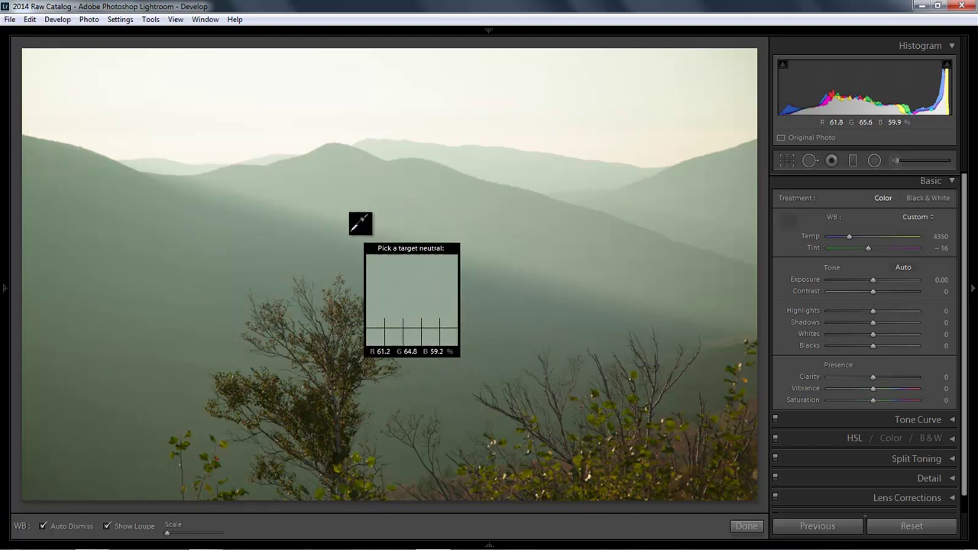
pyautogui.click(152, 209)
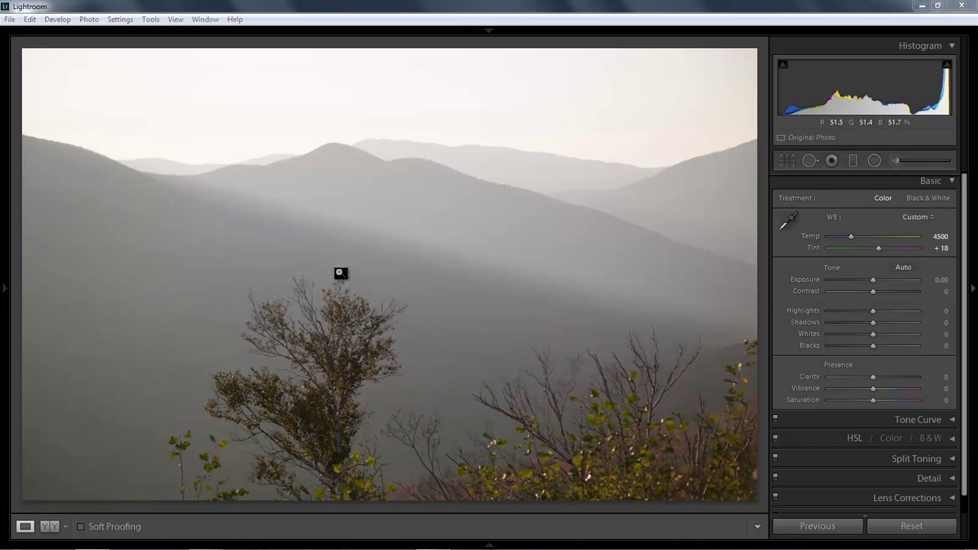
pyautogui.click(785, 221)
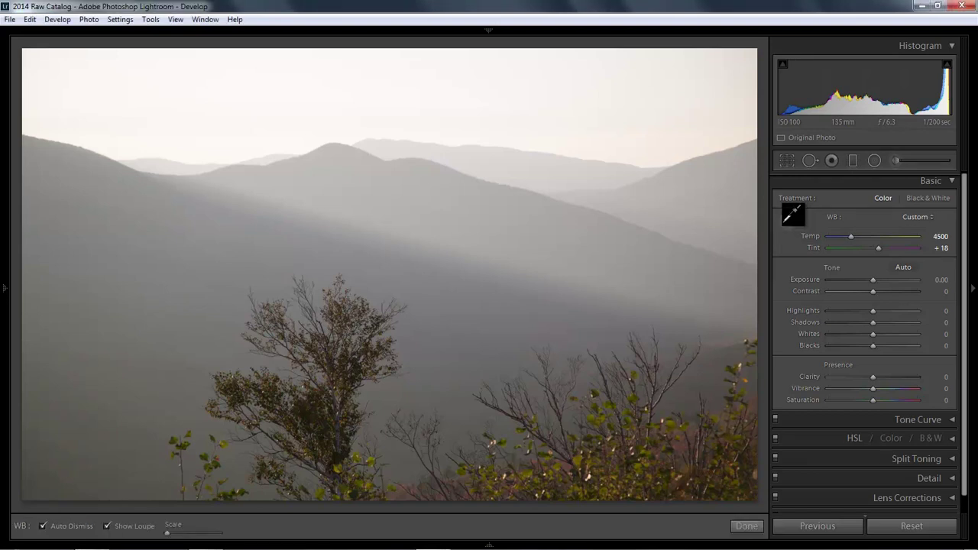
pyautogui.click(646, 451)
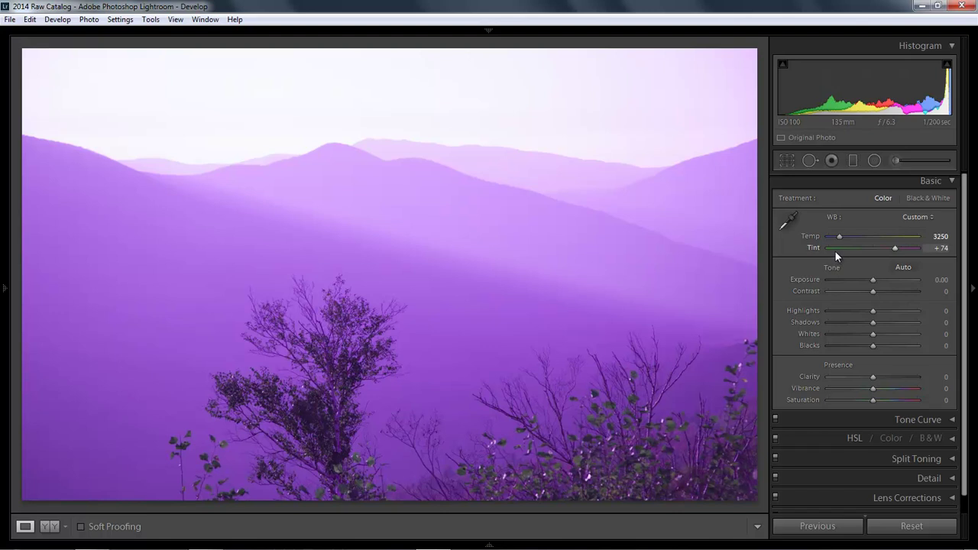
pyautogui.moveTo(840, 238); pyautogui.dragTo(868, 248)
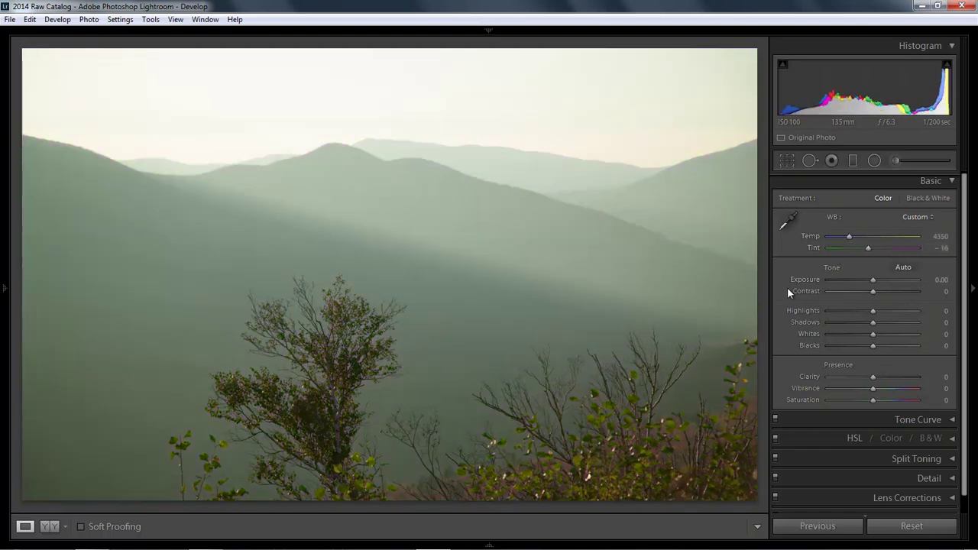
# Neutralize the mountain photo's green cast by sampling the sunlit right-hand slope with the White Balance Selector.
pyautogui.click(787, 221)
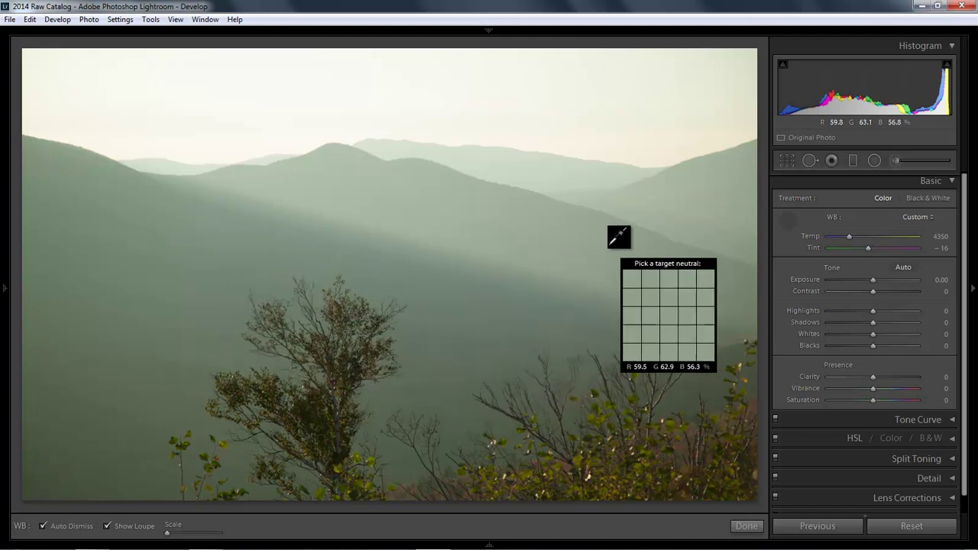
pyautogui.click(626, 228)
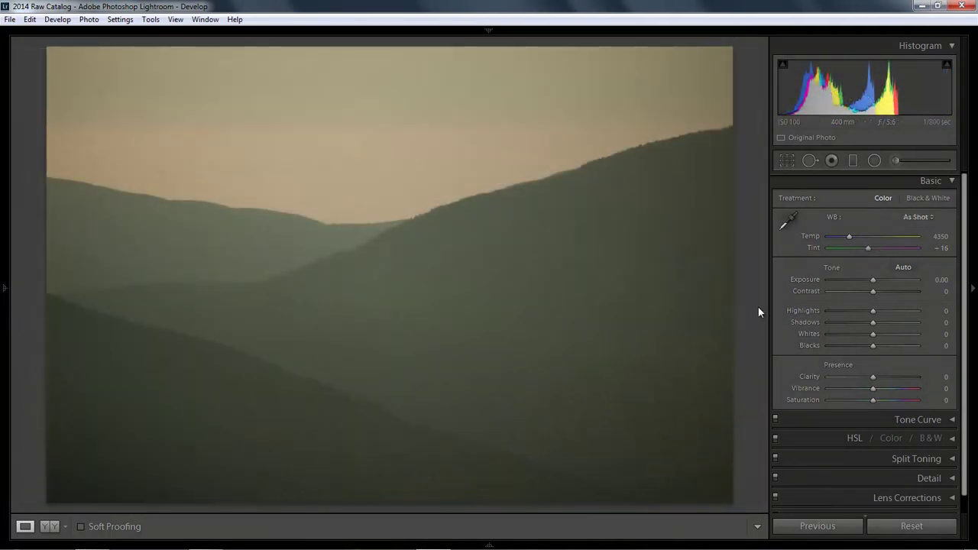
# Sample the middle hillside of the dusk mountain photo as the neutral target with the White Balance Selector.
pyautogui.click(788, 220)
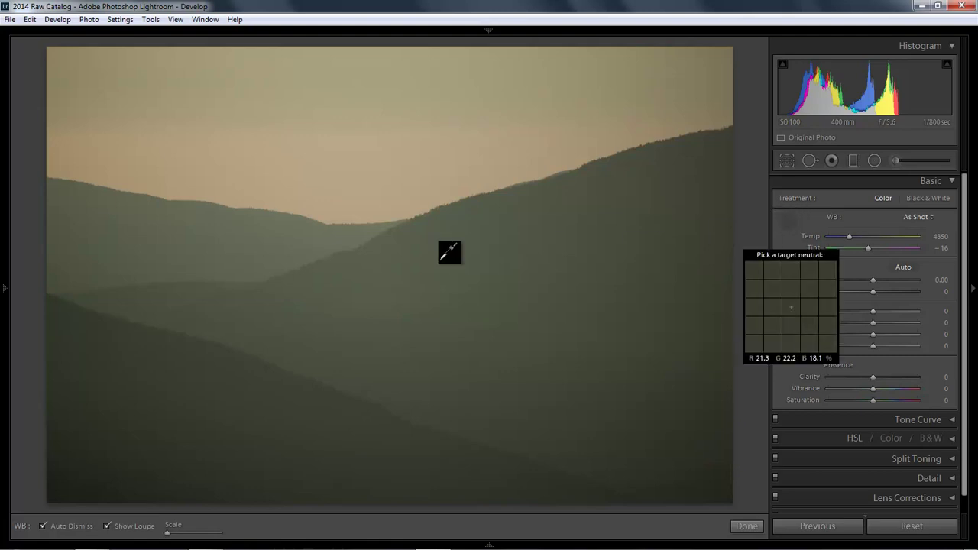
pyautogui.click(359, 263)
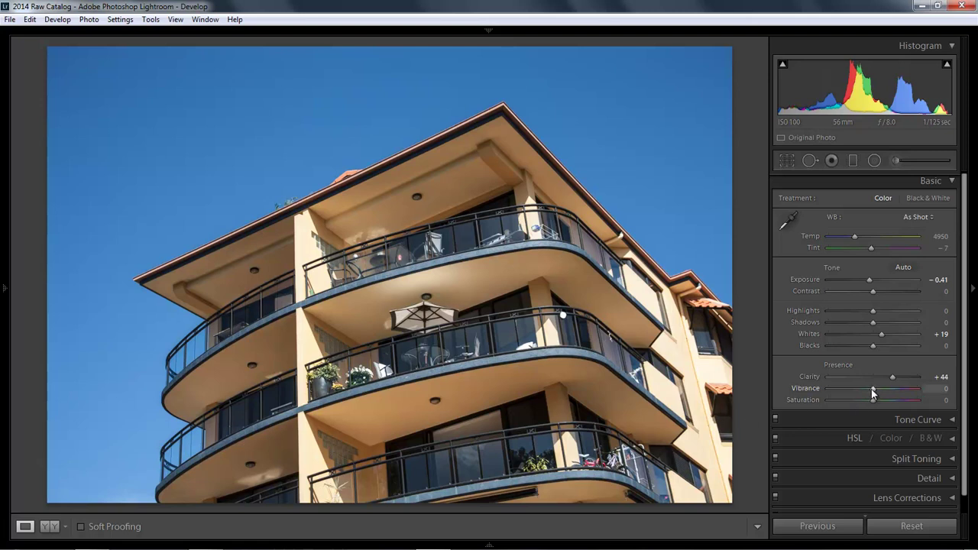
# Boost the colors of the apartment building photo by setting Vibrance to +90.
pyautogui.moveTo(871, 389); pyautogui.dragTo(911, 389)
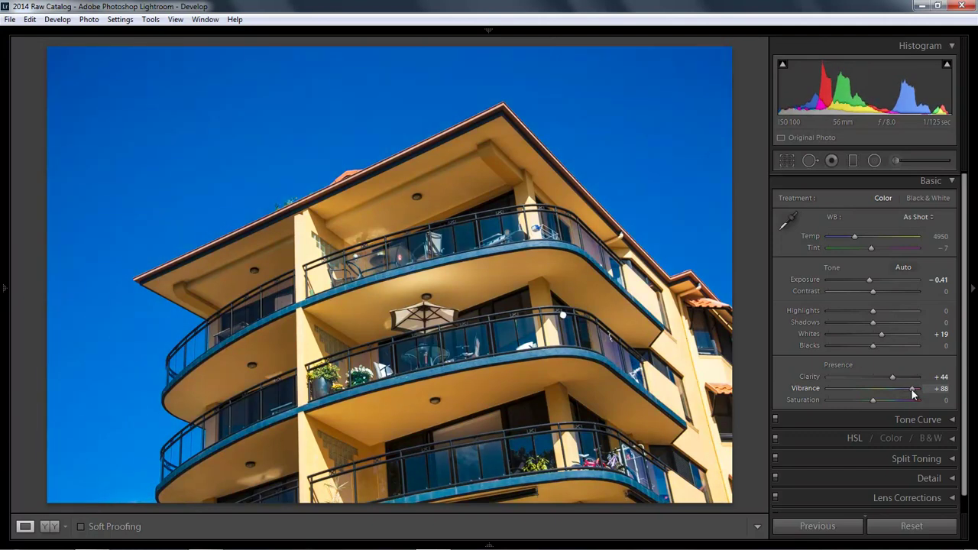
pyautogui.moveTo(911, 388); pyautogui.dragTo(912, 388)
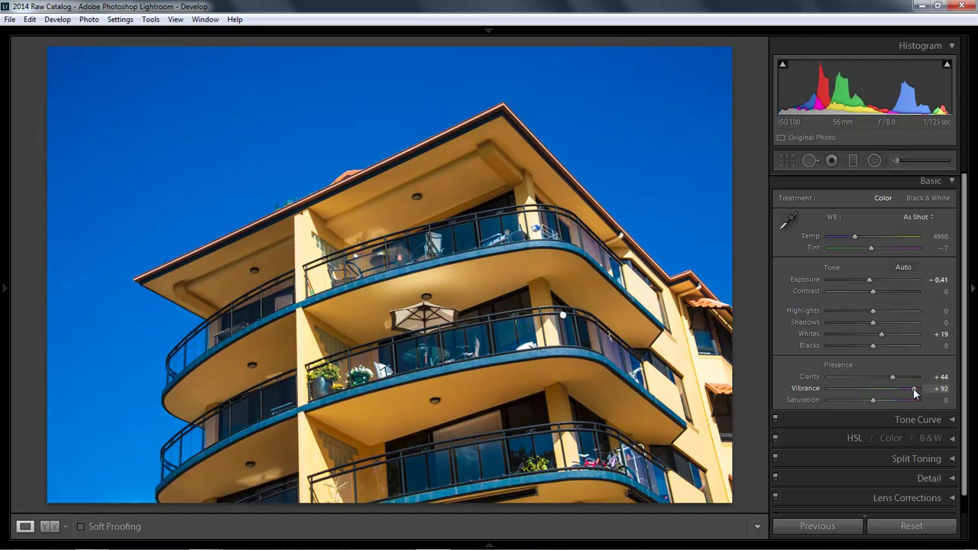
pyautogui.moveTo(913, 392); pyautogui.dragTo(916, 391)
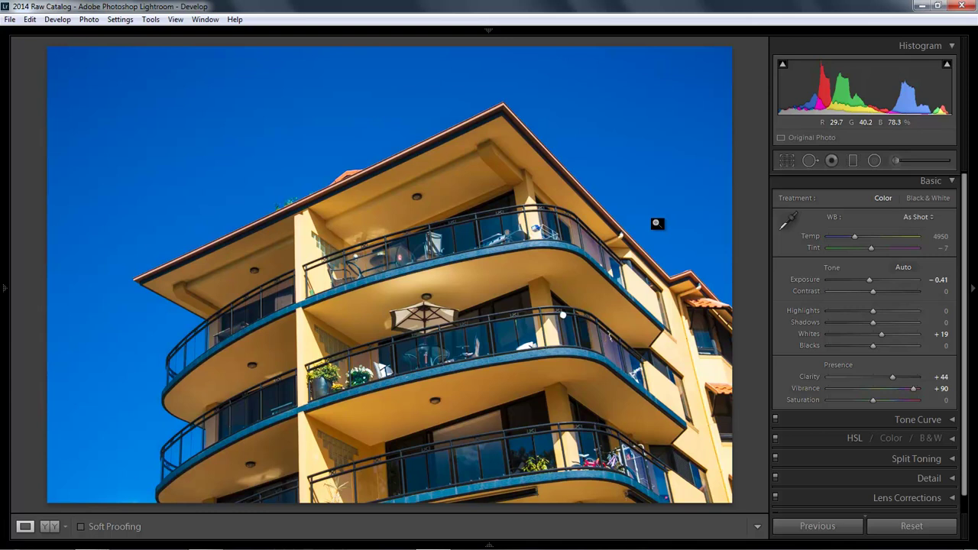
# Collapse the Basic adjustments and set the HSL Blue saturation to -37 to tone down the sky.
pyautogui.click(952, 181)
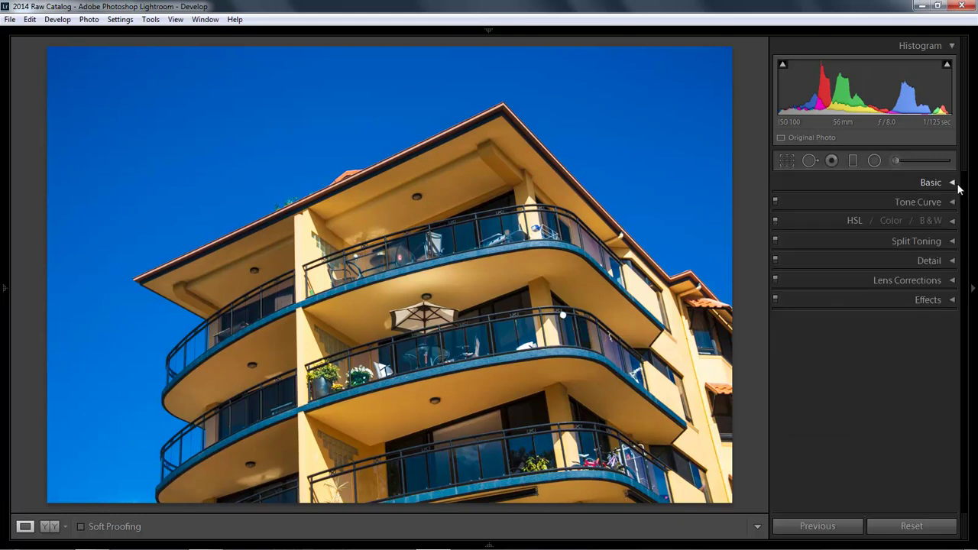
pyautogui.click(852, 220)
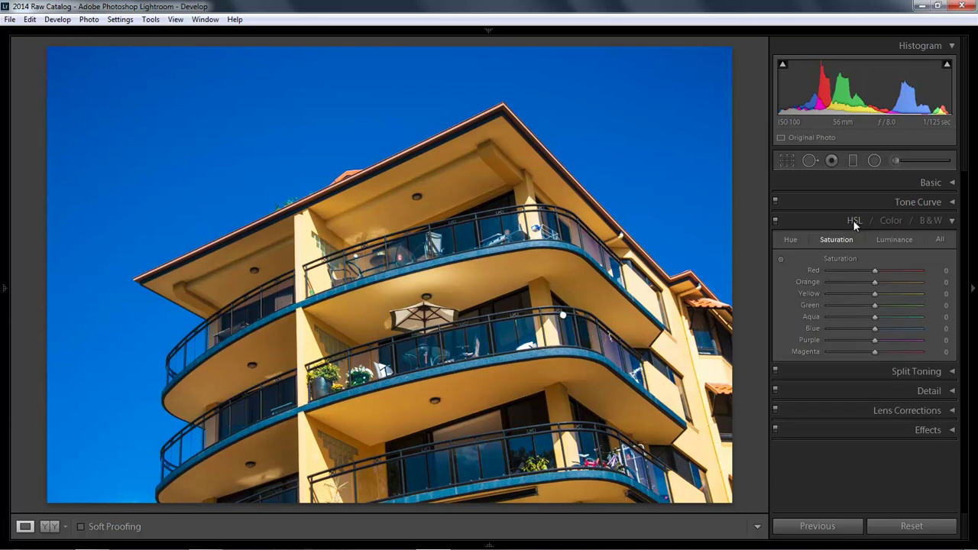
pyautogui.click(791, 240)
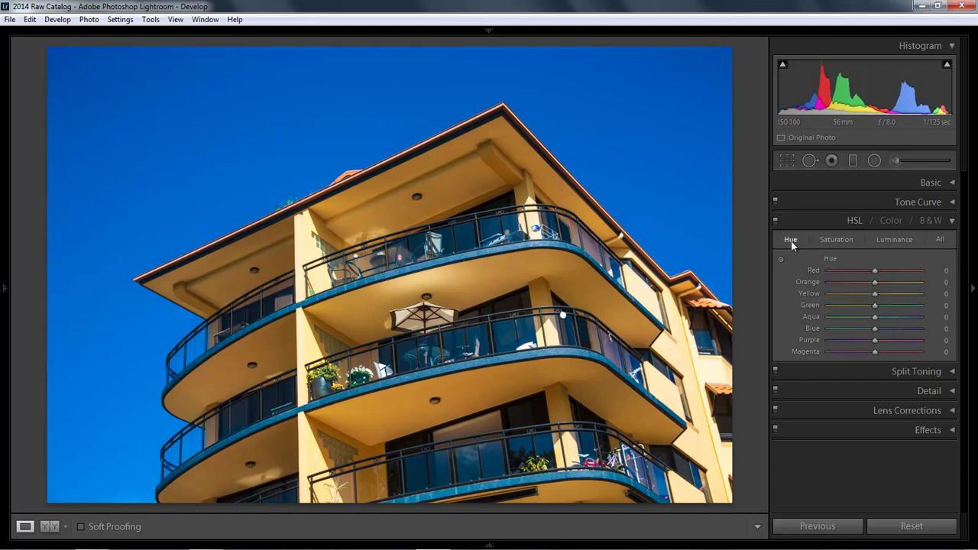
pyautogui.click(831, 239)
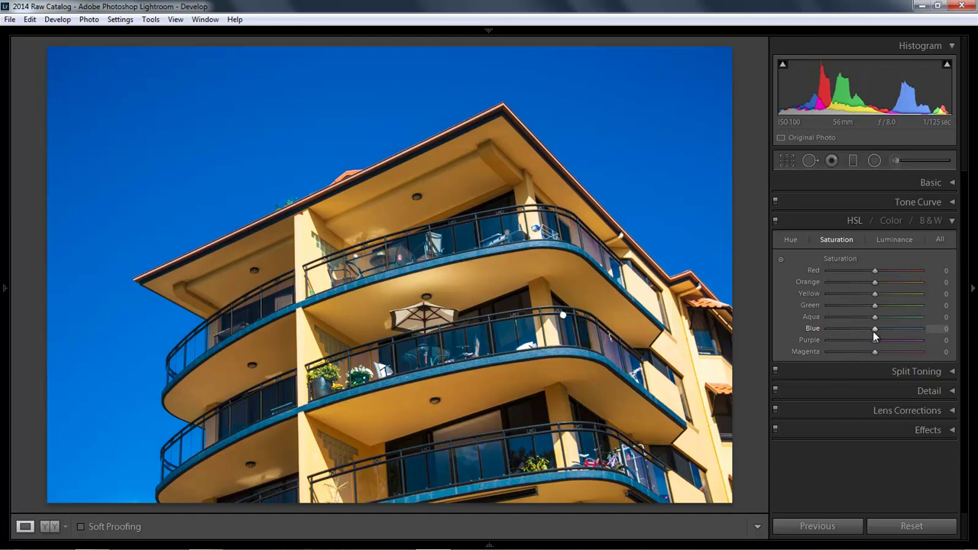
pyautogui.moveTo(873, 329); pyautogui.dragTo(855, 328)
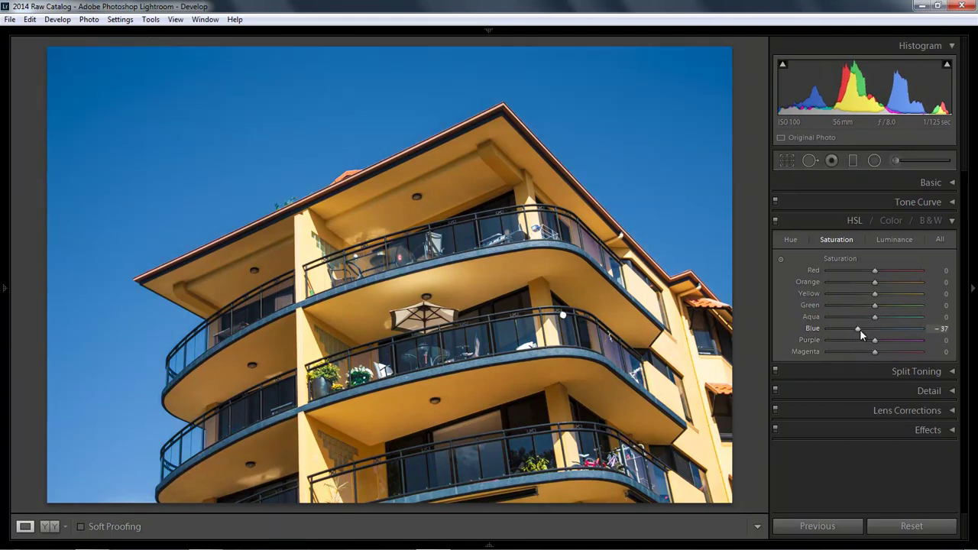
# Darken the sky with Blue luminance at -28 and reduce the Blue saturation to -46.
pyautogui.click(893, 239)
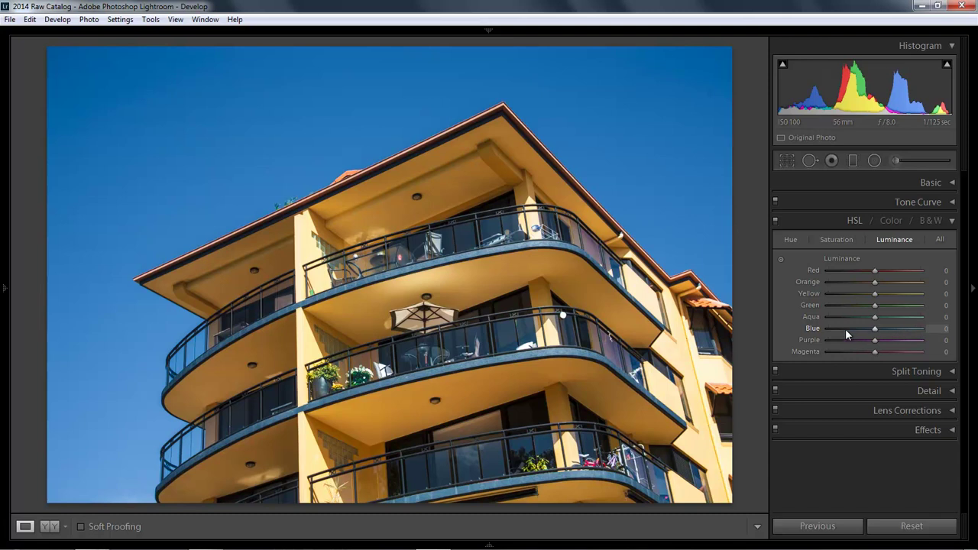
pyautogui.moveTo(874, 330); pyautogui.dragTo(860, 323)
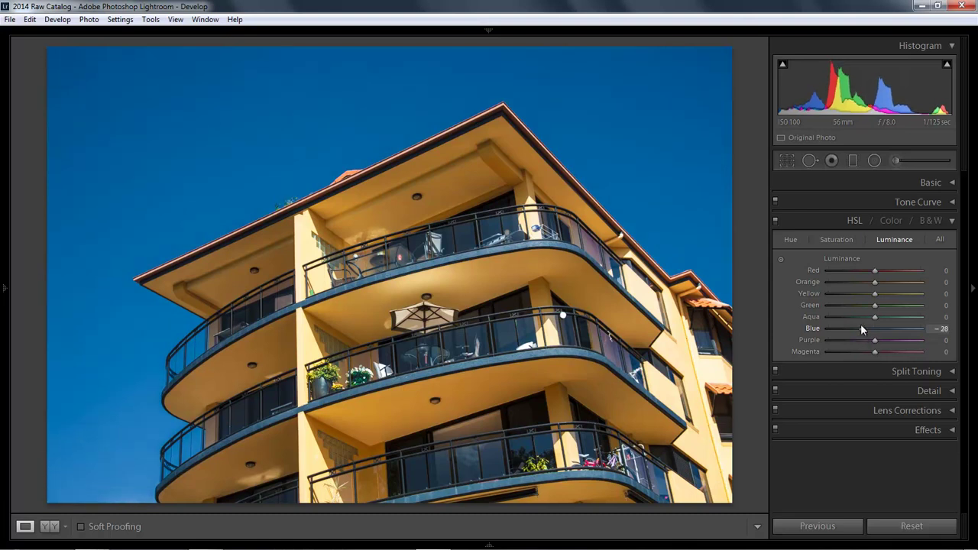
pyautogui.click(834, 240)
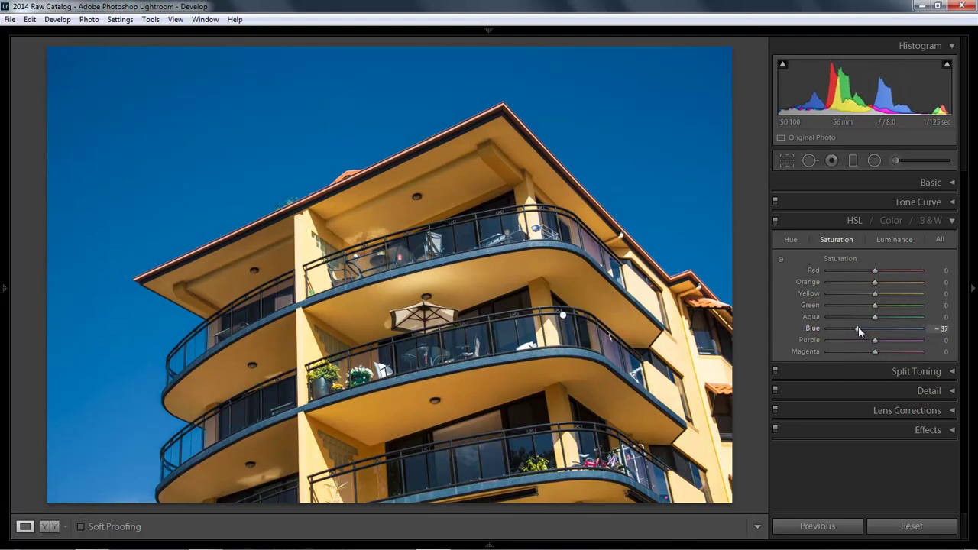
pyautogui.moveTo(856, 328); pyautogui.dragTo(851, 329)
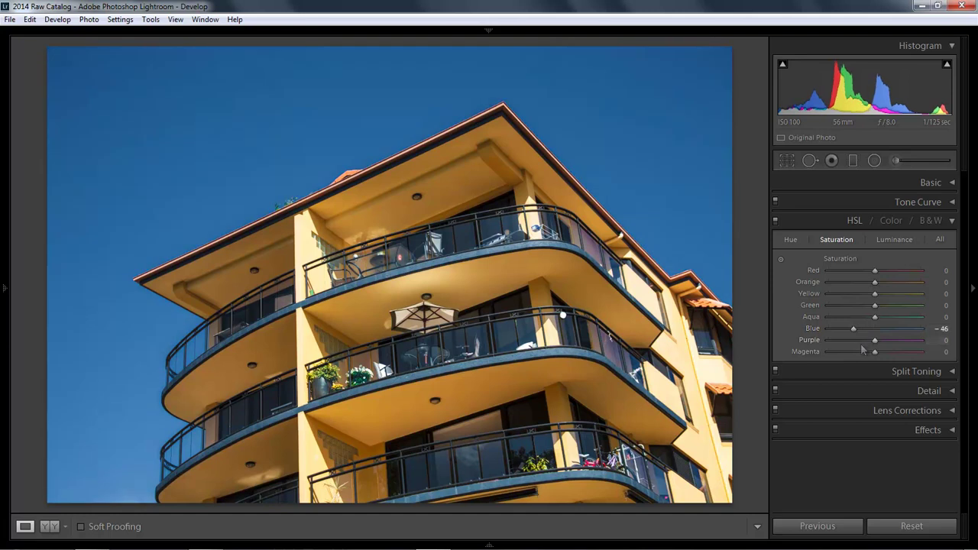
# Restore the hidden module picker, filmstrip and Navigator side panel around the building photo.
pyautogui.press('F5')
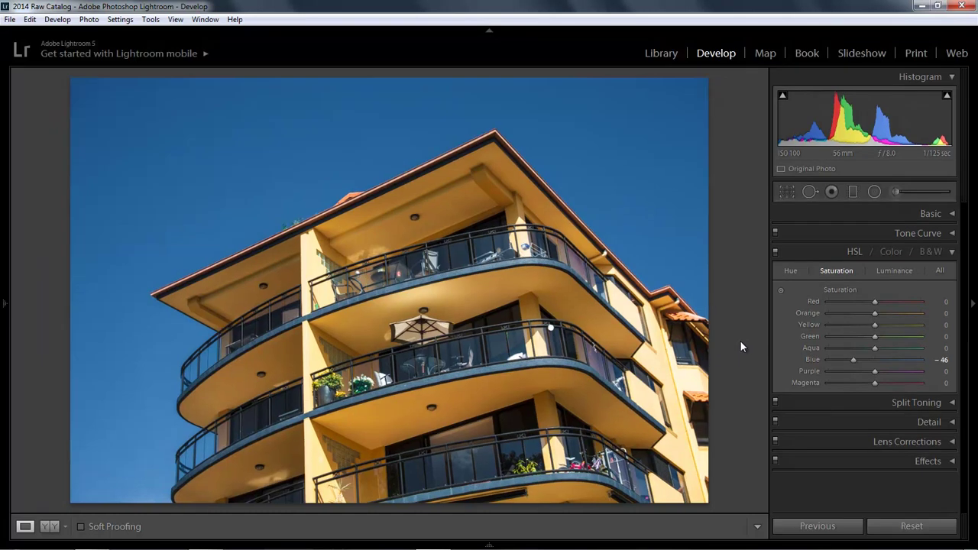
pyautogui.press('F6')
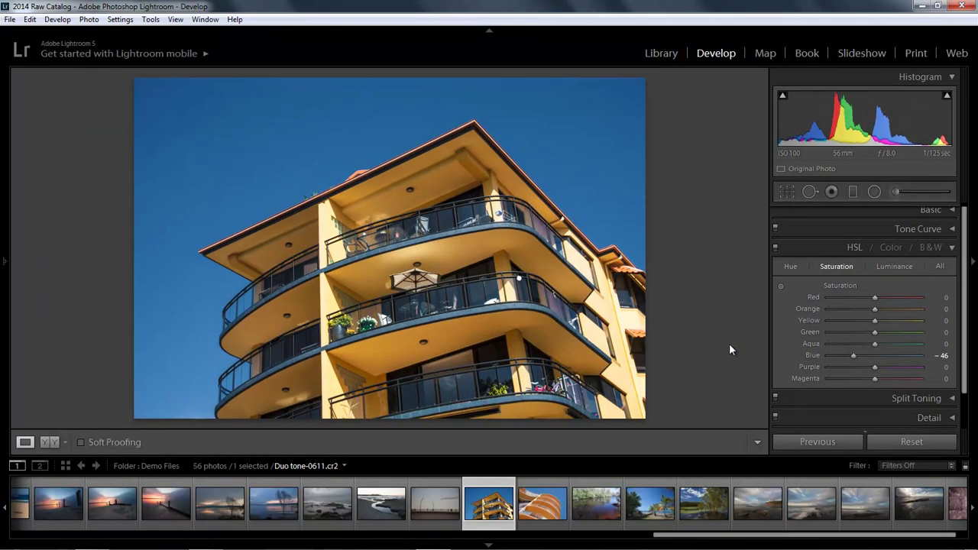
pyautogui.press('F7')
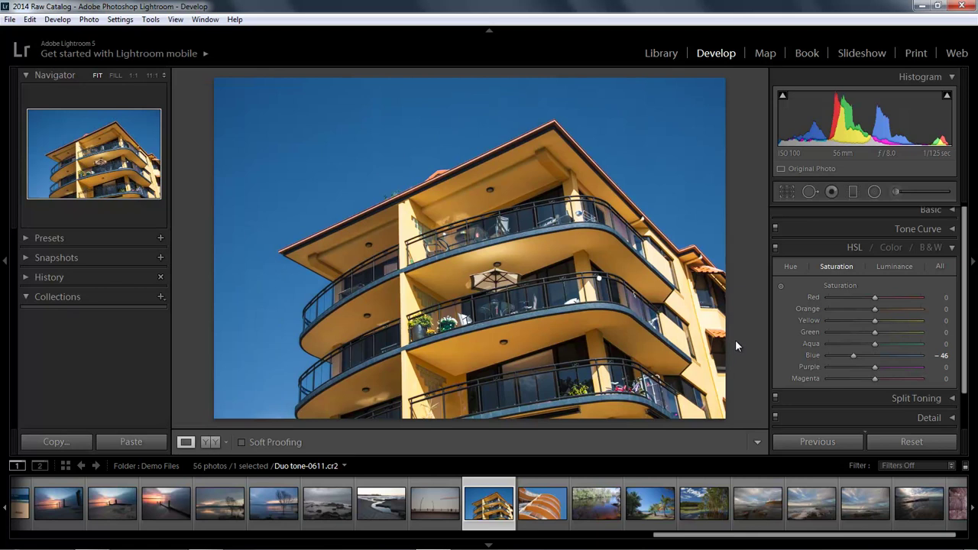
# Review the building photo's edit History and collapse the list again.
pyautogui.click(26, 279)
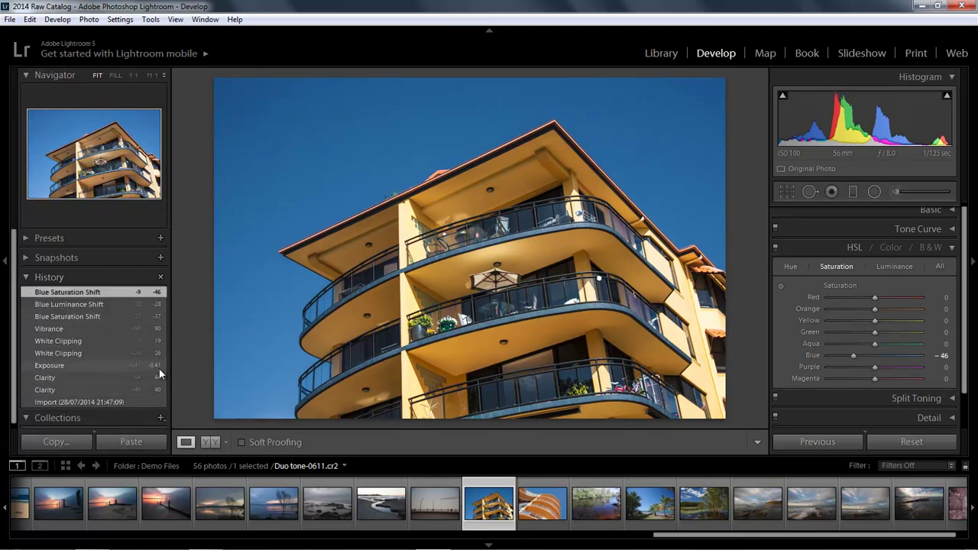
pyautogui.scroll(-1, 18, 318)
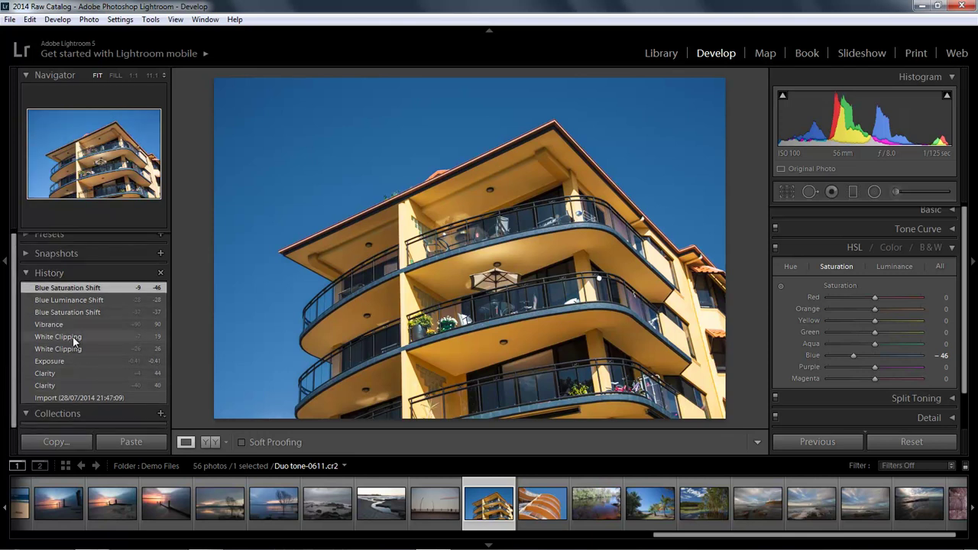
pyautogui.click(26, 274)
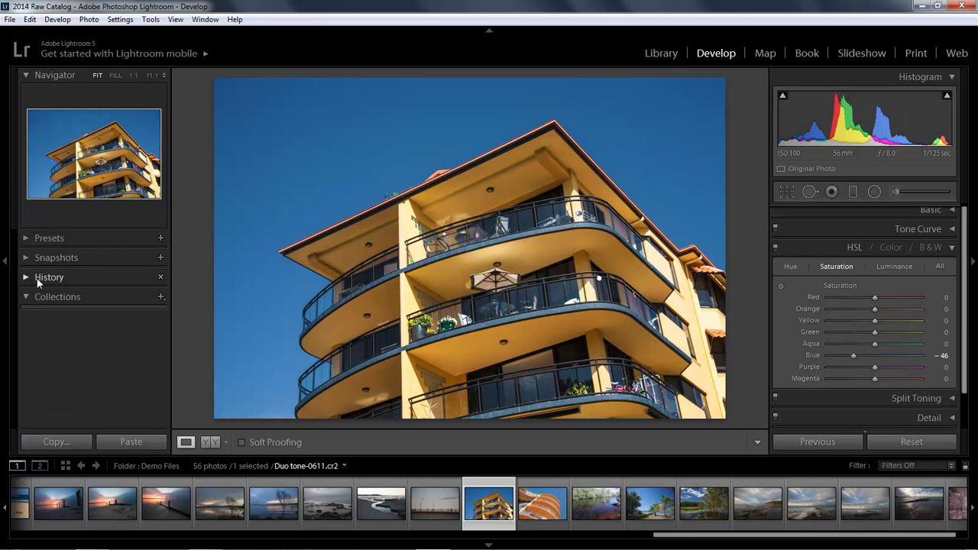
# Choose the rocky waterfall photo in the Library, open it in Develop, and swap the HSL settings for the Basic adjustments.
pyautogui.click(659, 55)
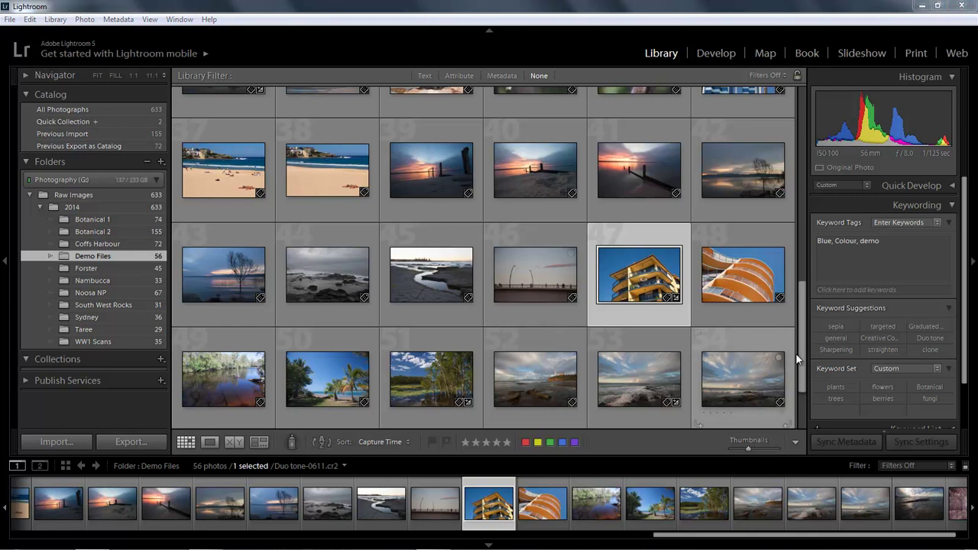
pyautogui.moveTo(804, 354); pyautogui.dragTo(791, 176)
pyautogui.scroll(-1, 789, 207)
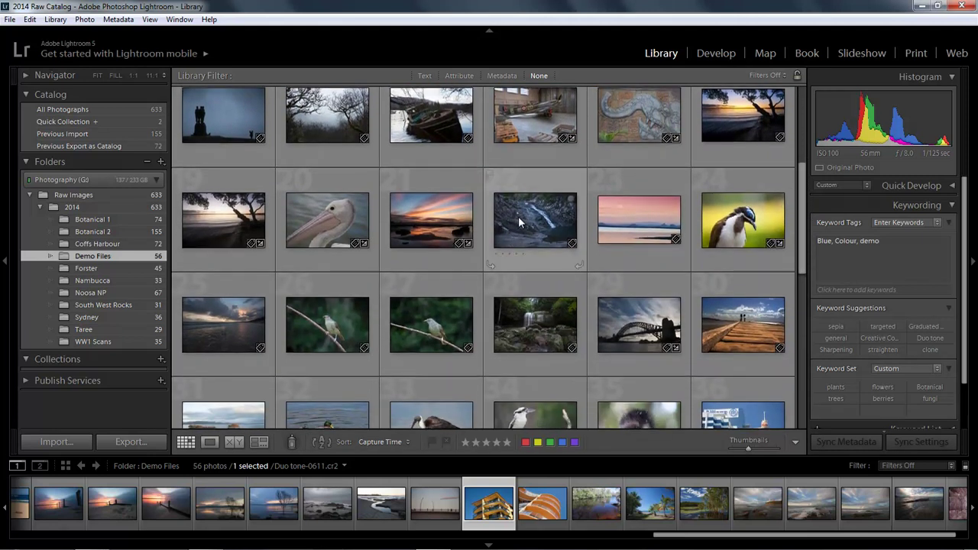
pyautogui.click(517, 218)
pyautogui.click(715, 53)
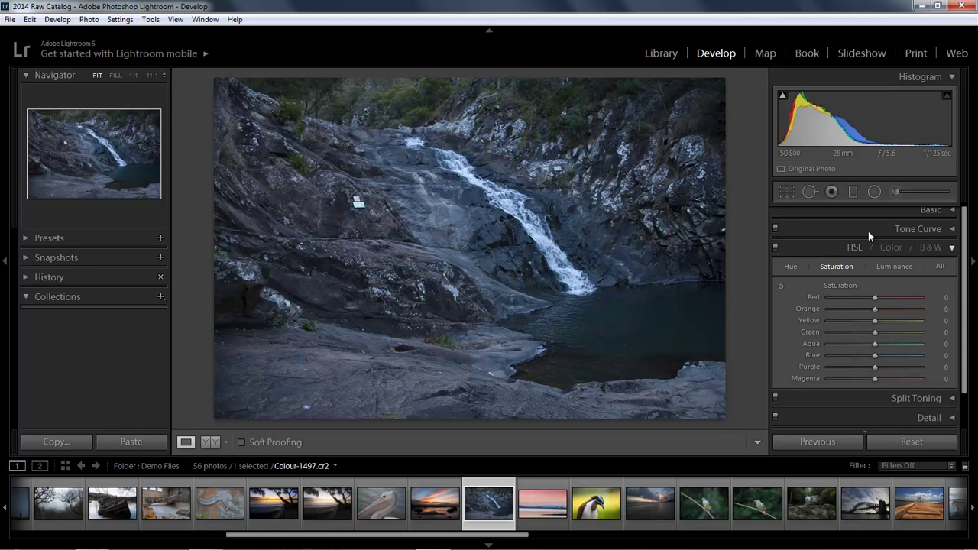
pyautogui.click(951, 247)
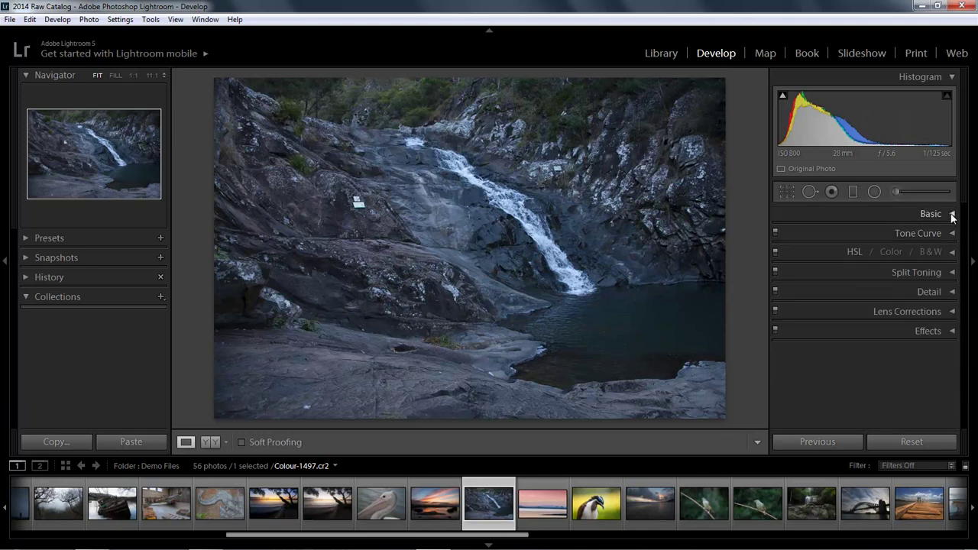
pyautogui.click(951, 214)
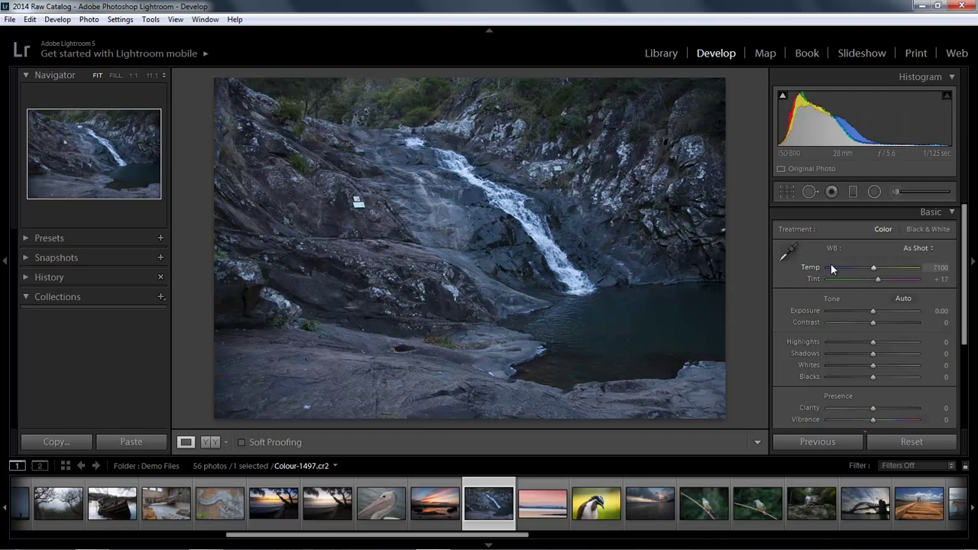
# Try warming the waterfall photo with a color temperature of 7616, and reset the temperature.
pyautogui.moveTo(873, 271)
pyautogui.mouseDown()
pyautogui.moveTo(855, 270)
pyautogui.moveTo(875, 271)
pyautogui.mouseUp()
pyautogui.moveTo(875, 271); pyautogui.dragTo(876, 271)
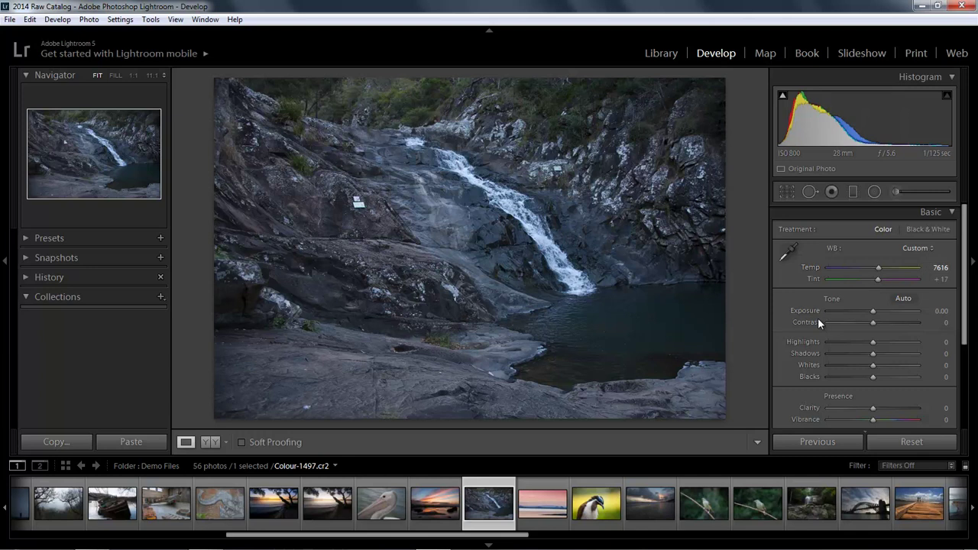
pyautogui.doubleClick(875, 269)
# Sample the foreground rock as the neutral target with the White Balance Selector and boost Vibrance to +86.
pyautogui.click(789, 247)
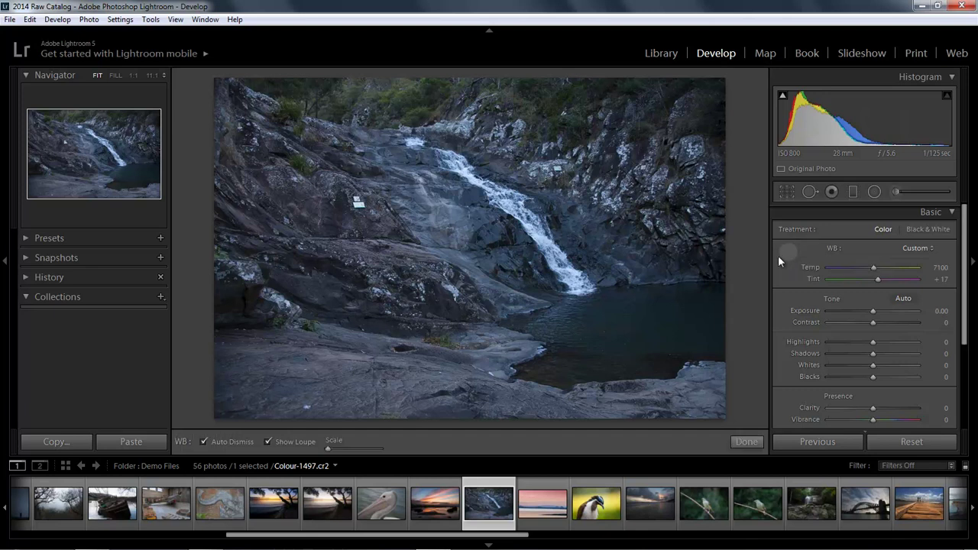
pyautogui.click(307, 388)
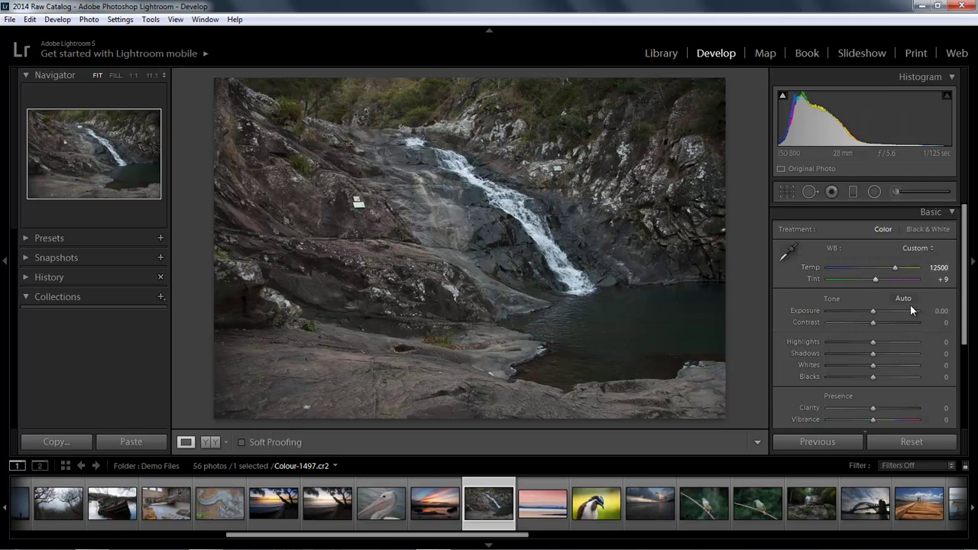
pyautogui.moveTo(965, 336); pyautogui.dragTo(963, 359)
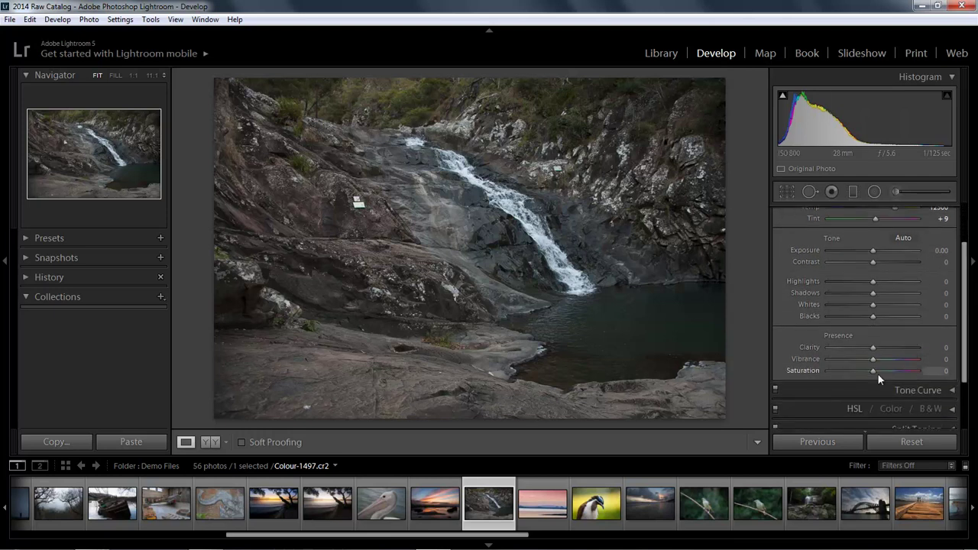
pyautogui.moveTo(872, 359); pyautogui.dragTo(901, 361)
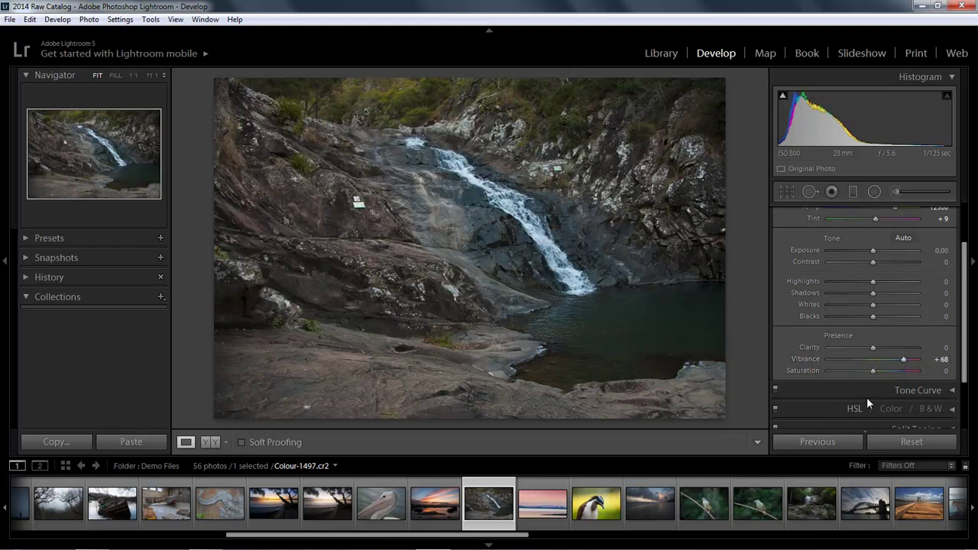
pyautogui.click(819, 401)
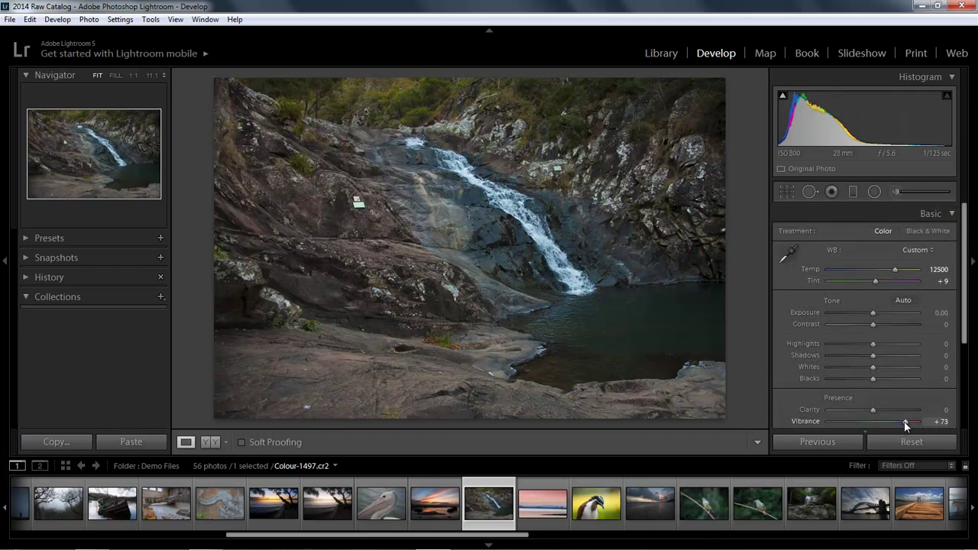
pyautogui.moveTo(905, 422); pyautogui.dragTo(911, 422)
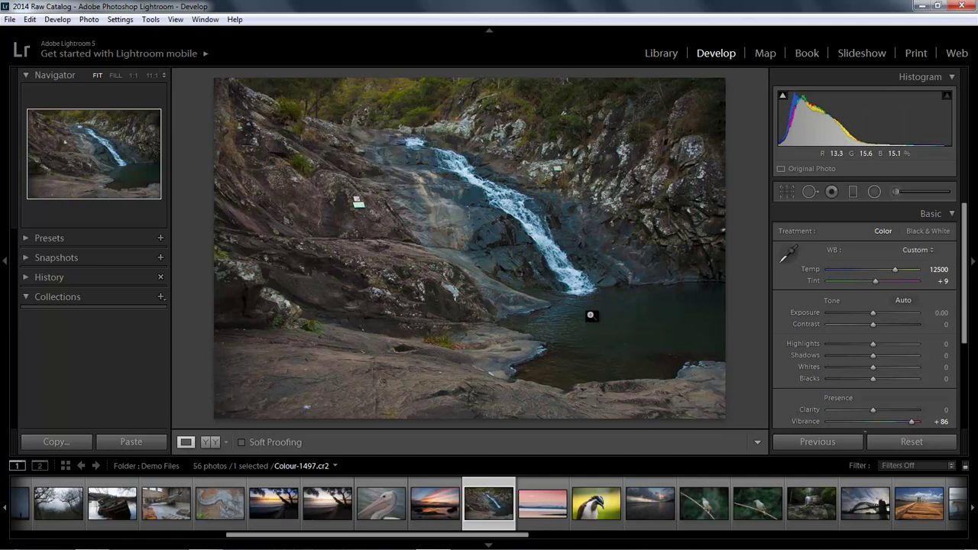
# Collapse the Basic adjustments and browse the Color adjustments for purple, blue, aqua and all colors together.
pyautogui.click(952, 215)
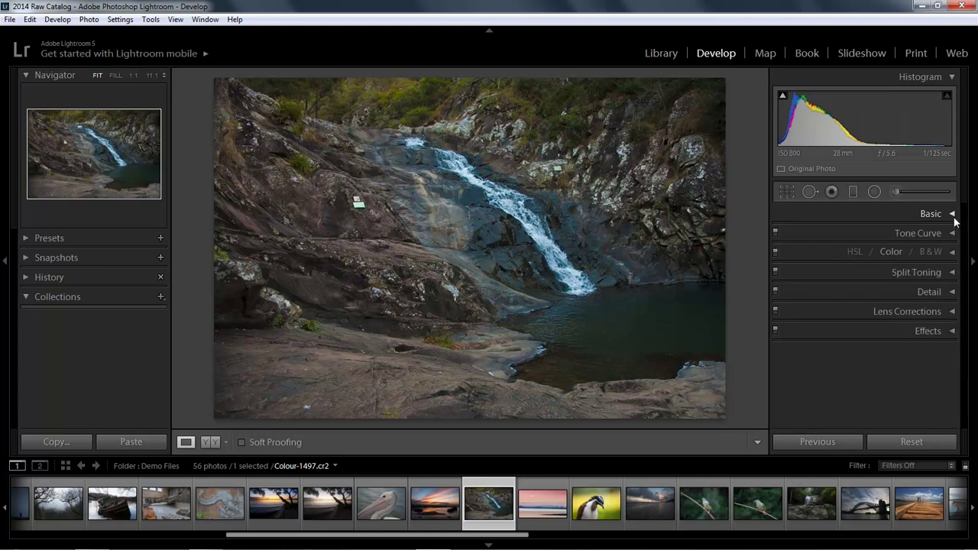
pyautogui.click(891, 252)
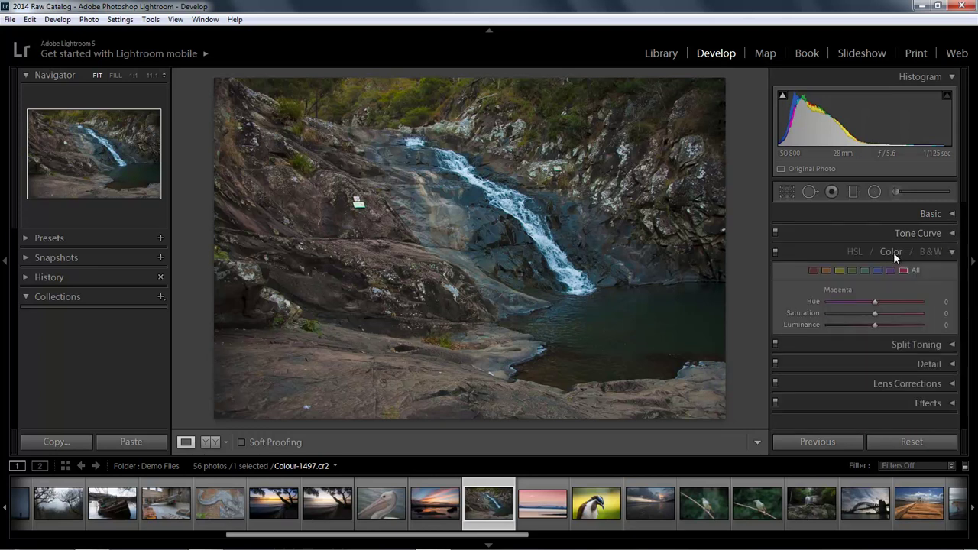
pyautogui.click(889, 270)
pyautogui.click(878, 271)
pyautogui.click(865, 271)
pyautogui.click(914, 270)
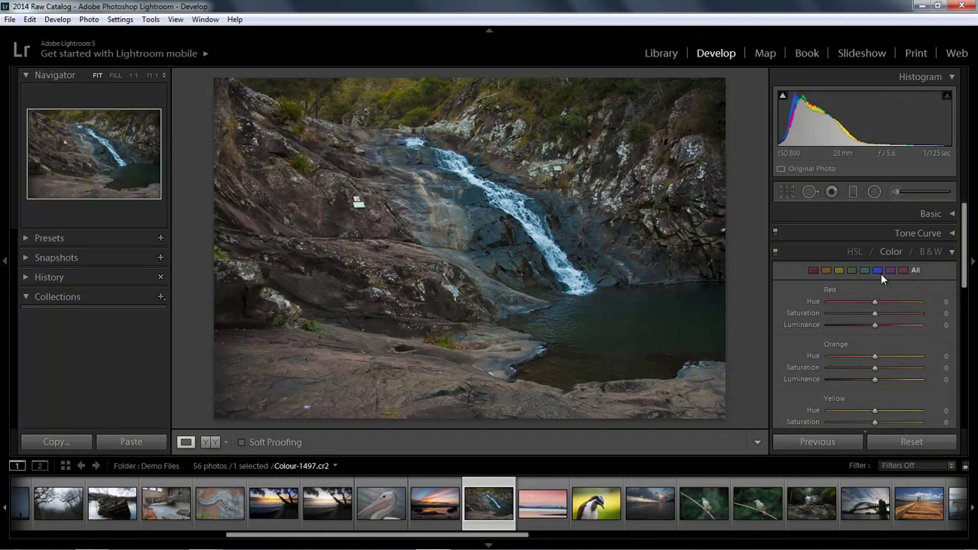
# Reduce the waterfall photo's Blue saturation to -42 in the Color adjustments and switch back to HSL.
pyautogui.click(878, 271)
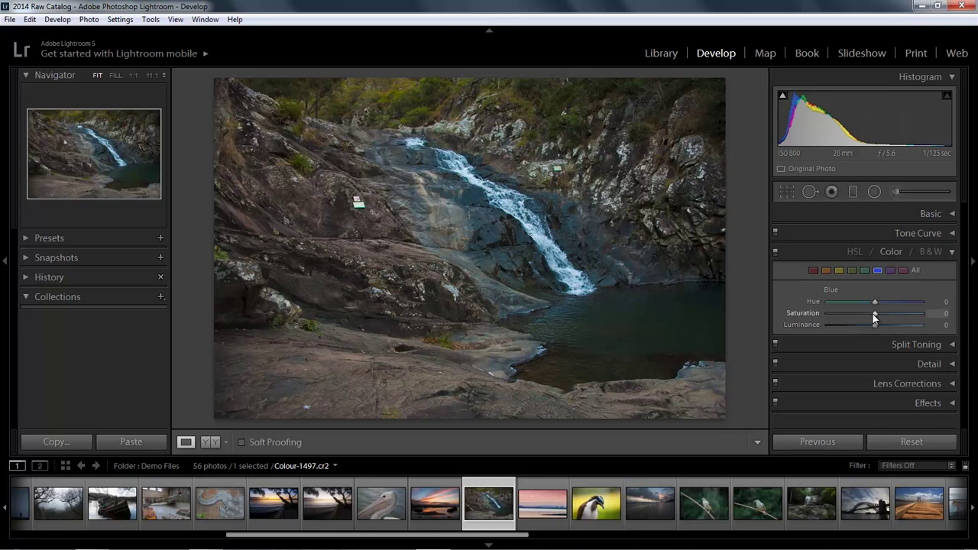
pyautogui.moveTo(874, 313); pyautogui.dragTo(854, 314)
pyautogui.doubleClick(854, 313)
pyautogui.moveTo(873, 312); pyautogui.dragTo(854, 319)
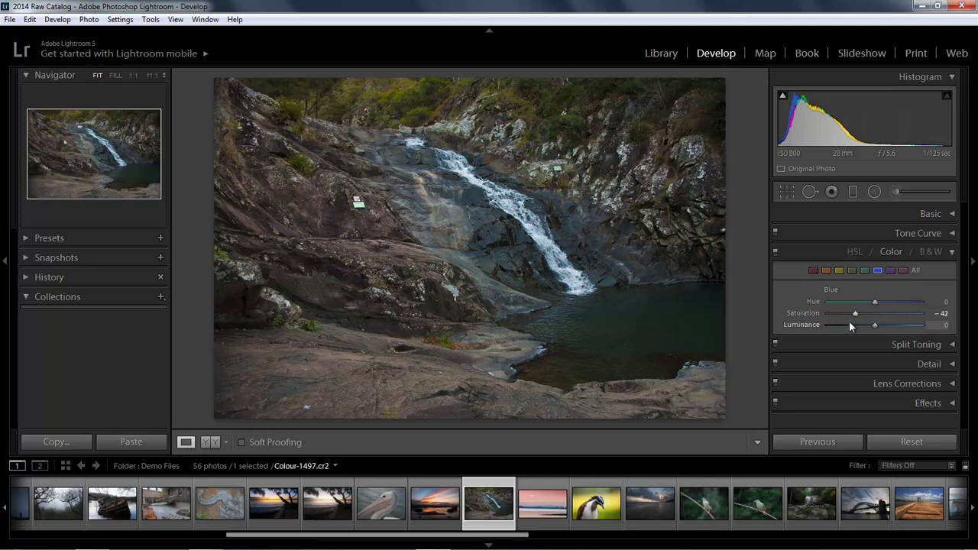
pyautogui.click(854, 252)
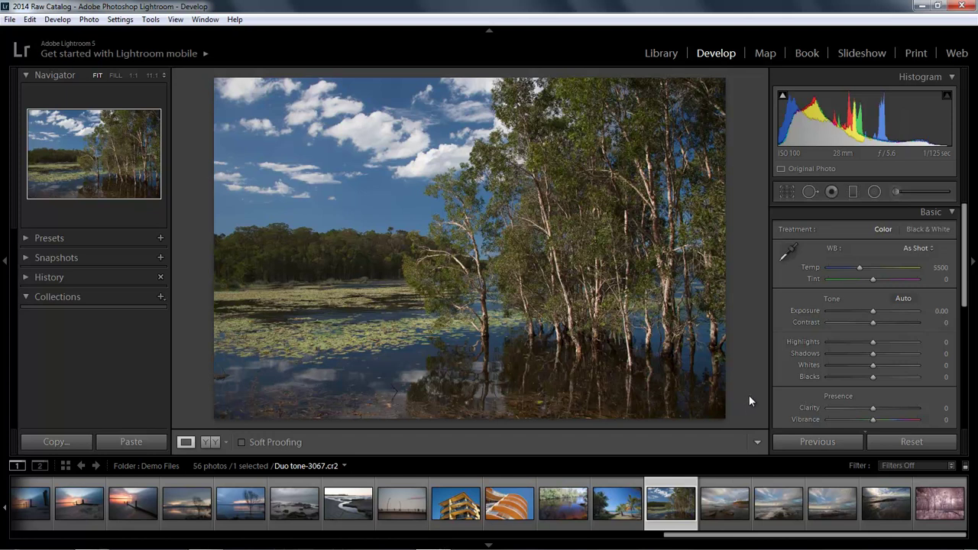
# Boost the colors of the wetland trees photo by setting Vibrance to +70.
pyautogui.moveTo(964, 298); pyautogui.dragTo(964, 334)
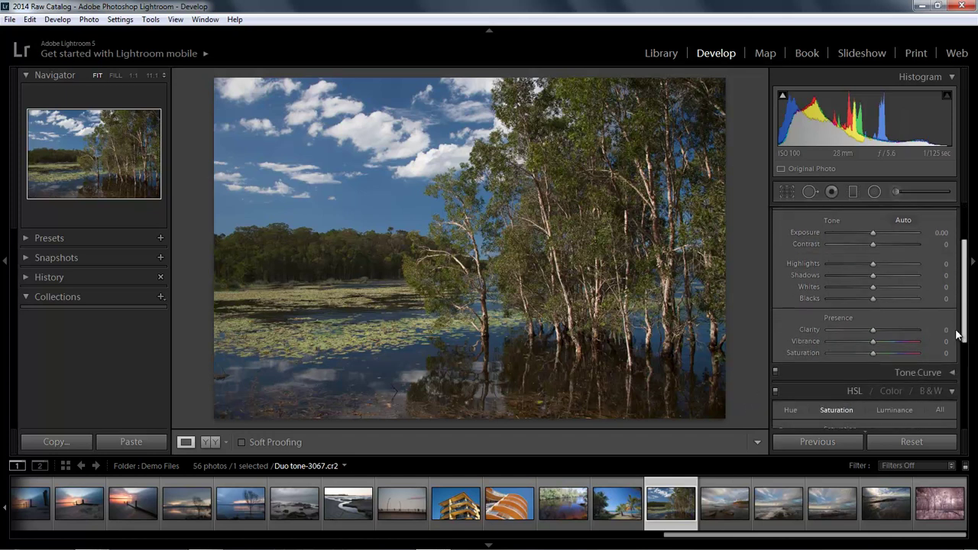
pyautogui.moveTo(872, 341); pyautogui.dragTo(902, 340)
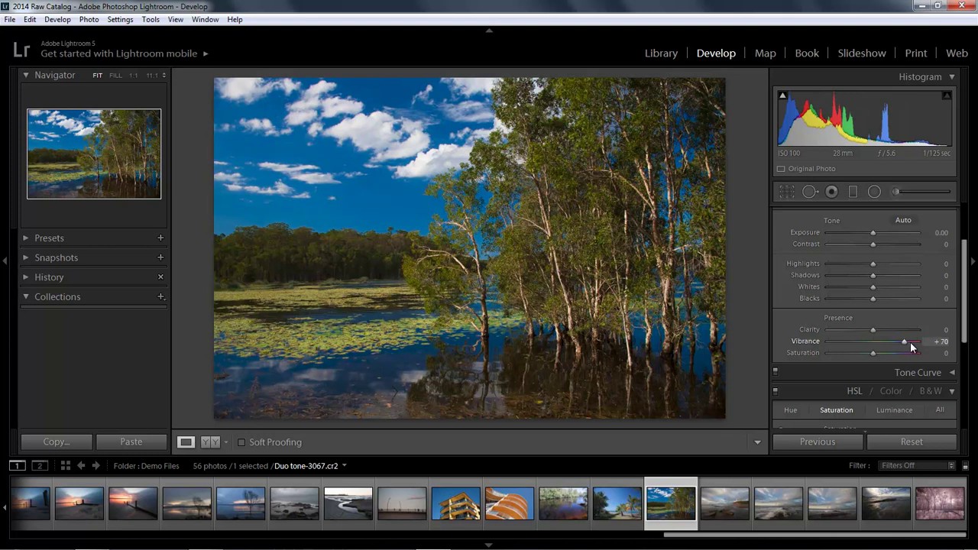
# Collapse the Basic adjustments and tone down the wetland sky with an HSL Blue saturation of -32.
pyautogui.moveTo(965, 323); pyautogui.dragTo(965, 315)
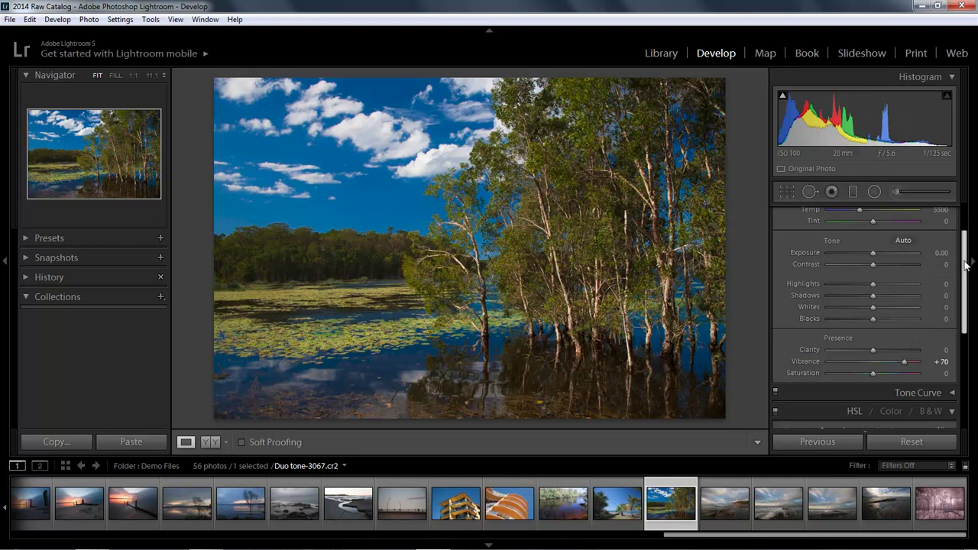
pyautogui.moveTo(967, 259); pyautogui.dragTo(968, 246)
pyautogui.scroll(1, 968, 247)
pyautogui.scroll(1, 967, 243)
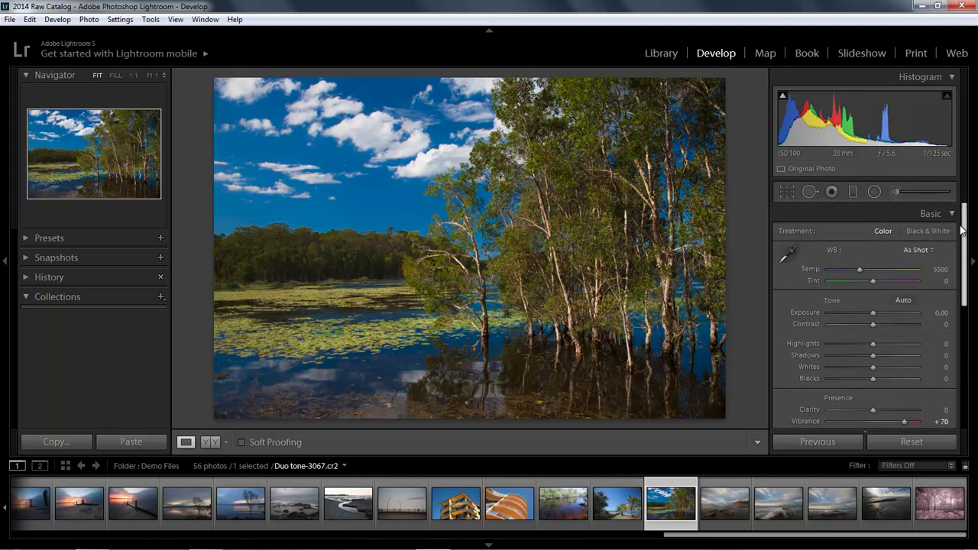
pyautogui.click(951, 216)
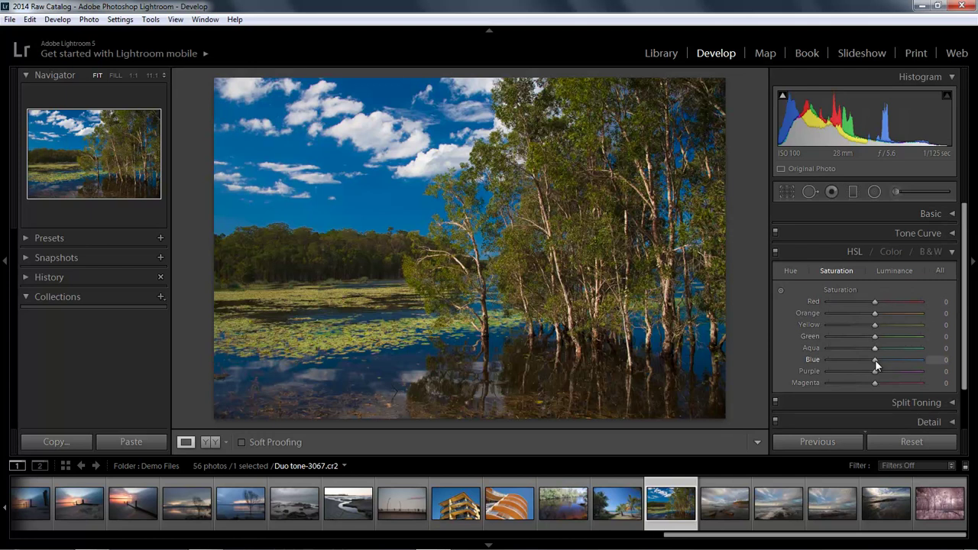
pyautogui.moveTo(872, 358); pyautogui.dragTo(859, 360)
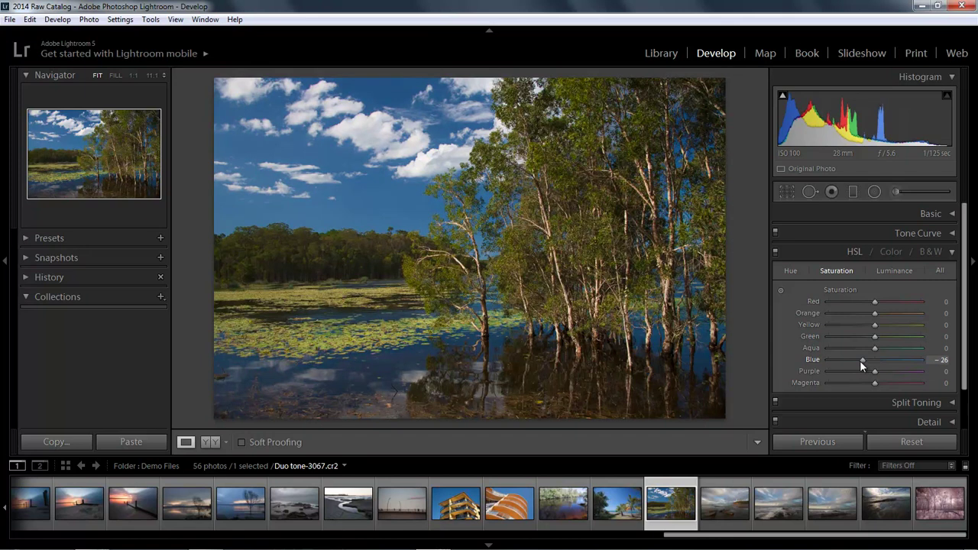
pyautogui.moveTo(859, 360); pyautogui.dragTo(857, 360)
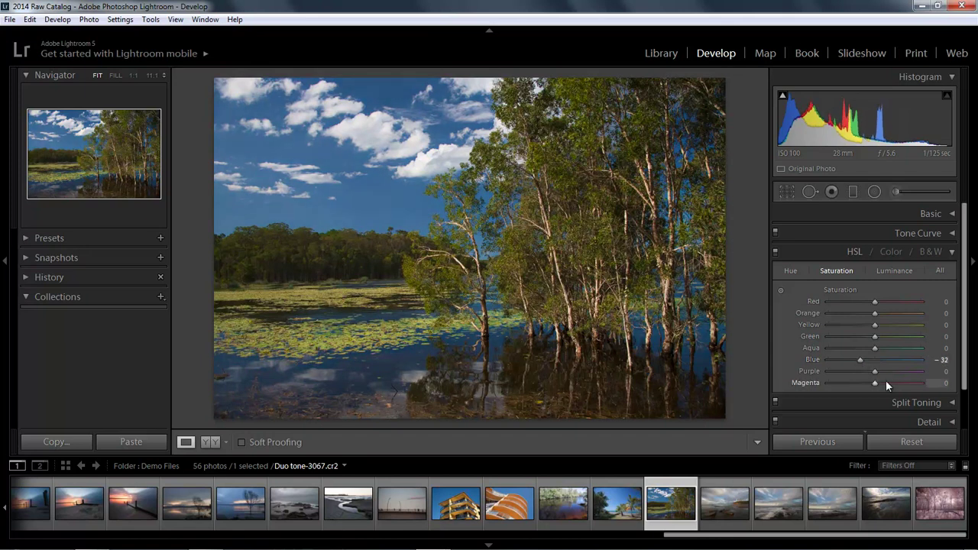